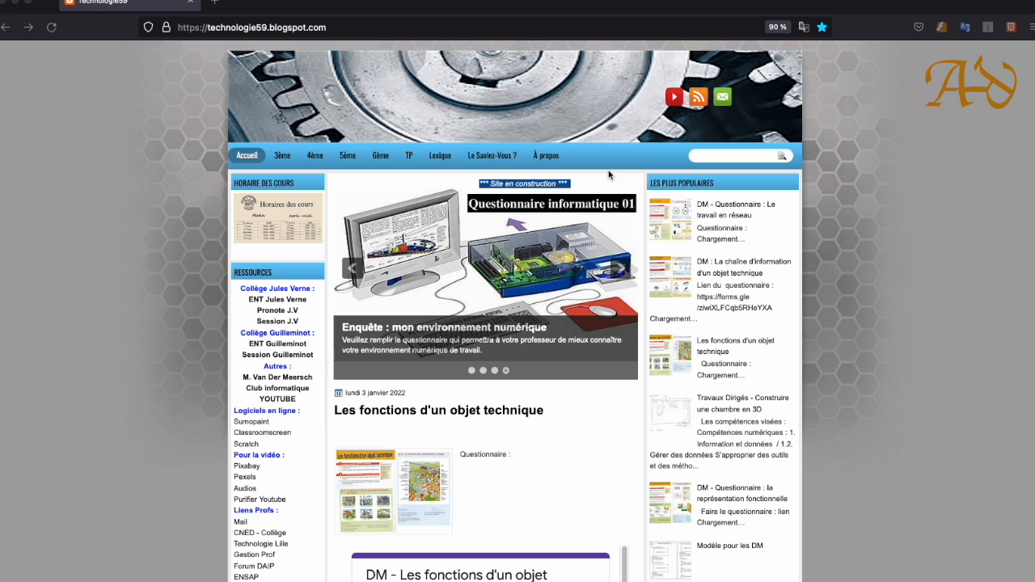
Open the TP 08 exercise "Construire une pièce avec SWEET Home 3D" from the site's TP page
{"action": "left_click", "coordinate": [410, 156]}
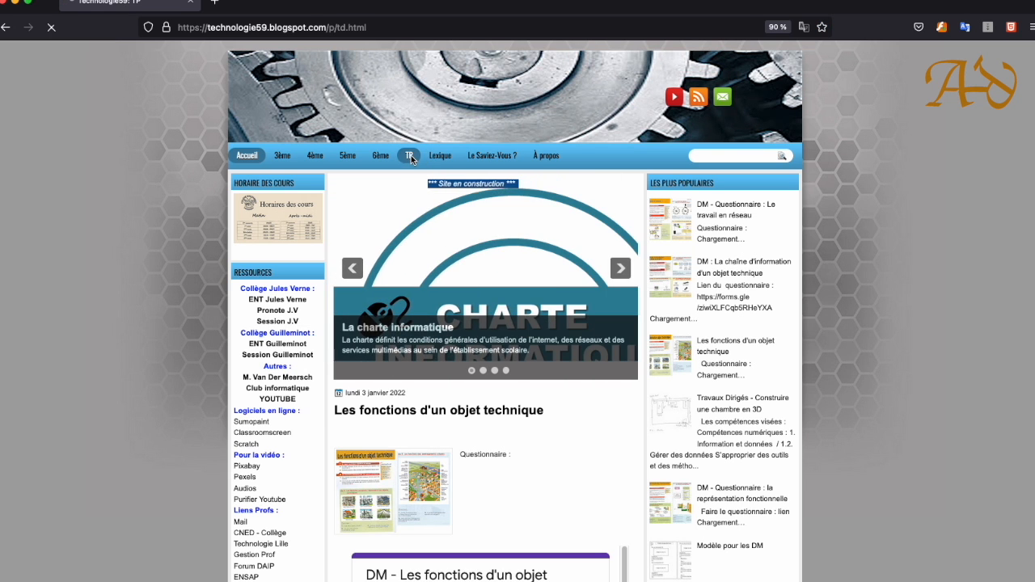
{"action": "scroll", "coordinate": [470, 234], "scroll_direction": "down", "scroll_amount": 1}
{"action": "scroll", "coordinate": [471, 234], "scroll_direction": "down", "scroll_amount": 2}
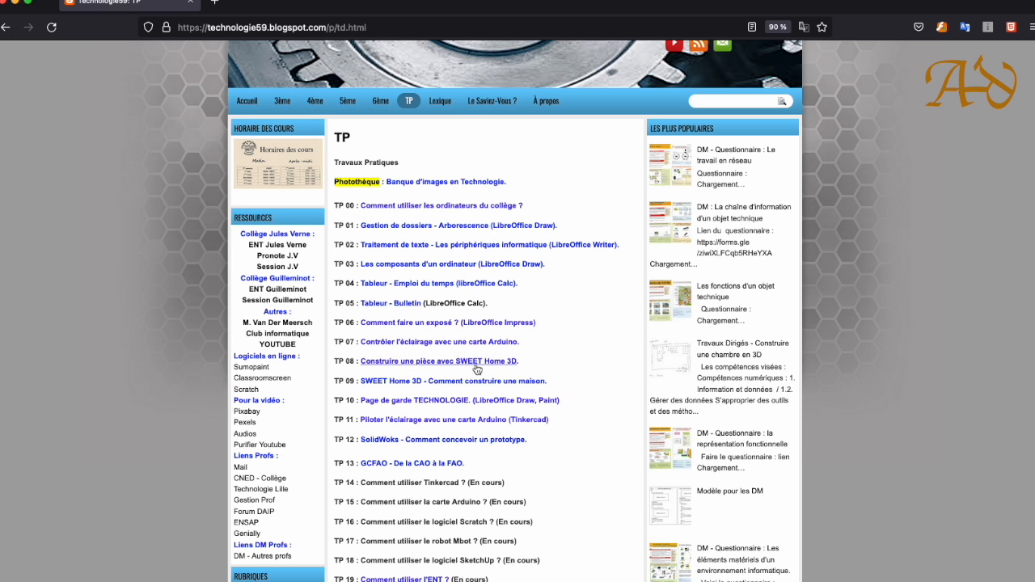
{"action": "left_click", "coordinate": [457, 363]}
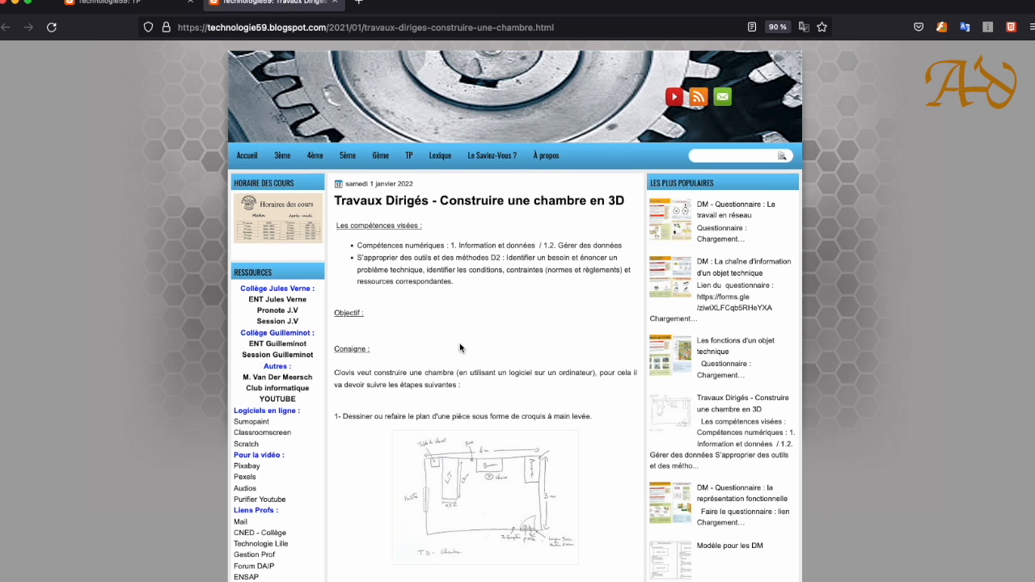
Examine the exercise's hand-drawn bedroom sketch and the blank plan image, and read through the remaining instructions
{"action": "scroll", "coordinate": [459, 348], "scroll_direction": "down", "scroll_amount": 2}
{"action": "left_click", "coordinate": [471, 368]}
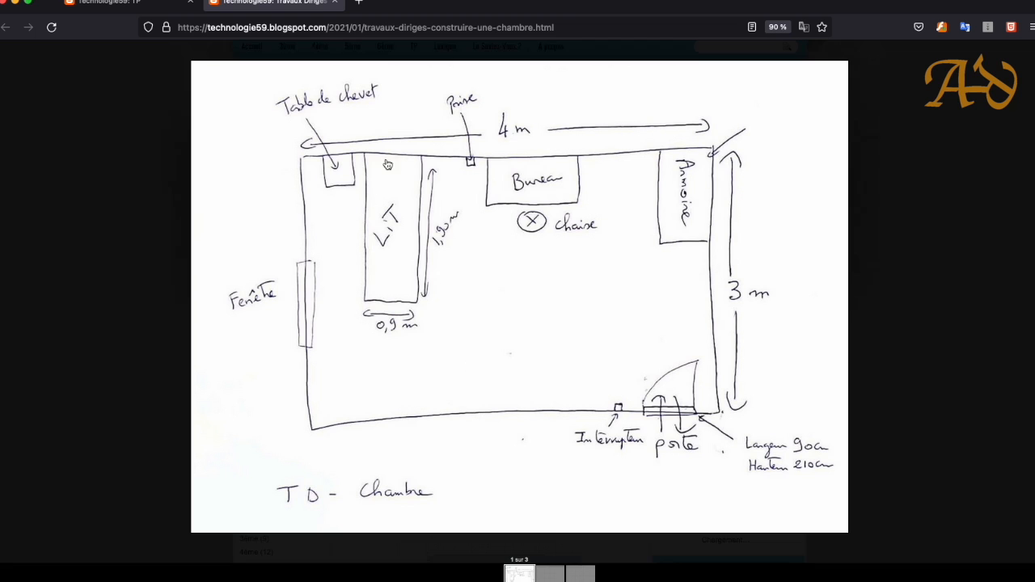
{"action": "left_click", "coordinate": [550, 574]}
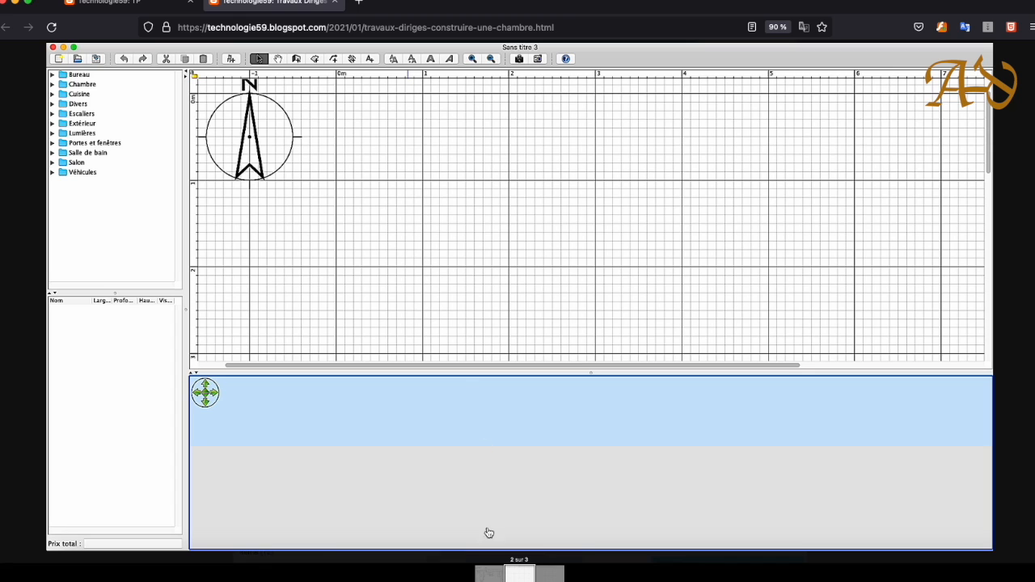
{"action": "left_click", "coordinate": [488, 575]}
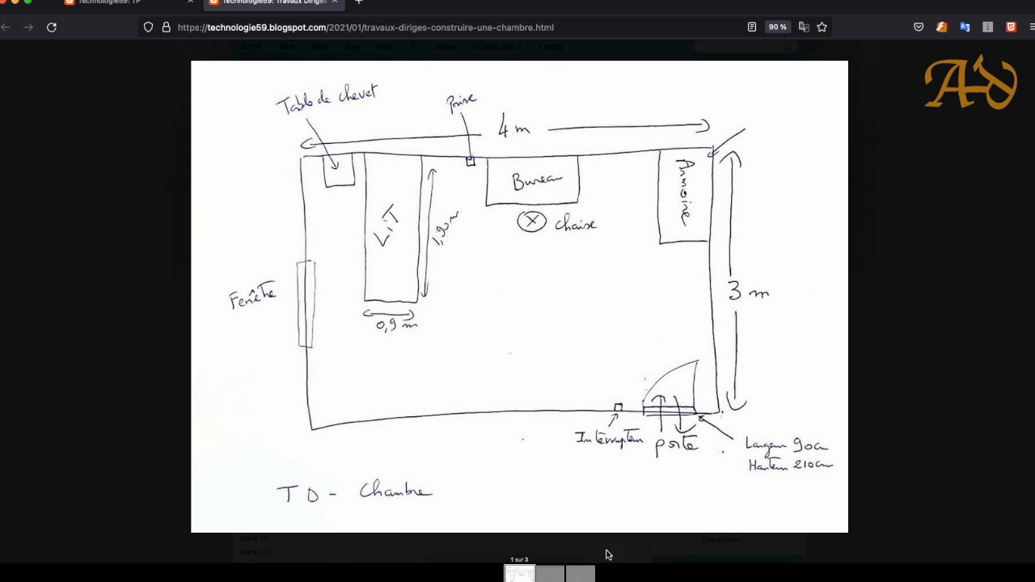
{"action": "left_click", "coordinate": [547, 574]}
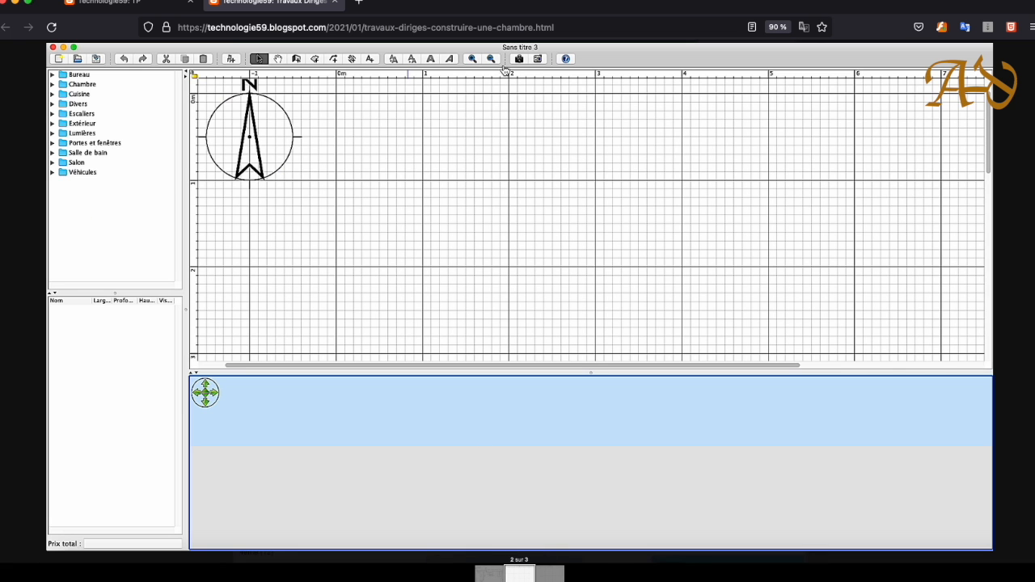
{"action": "left_click", "coordinate": [1014, 373]}
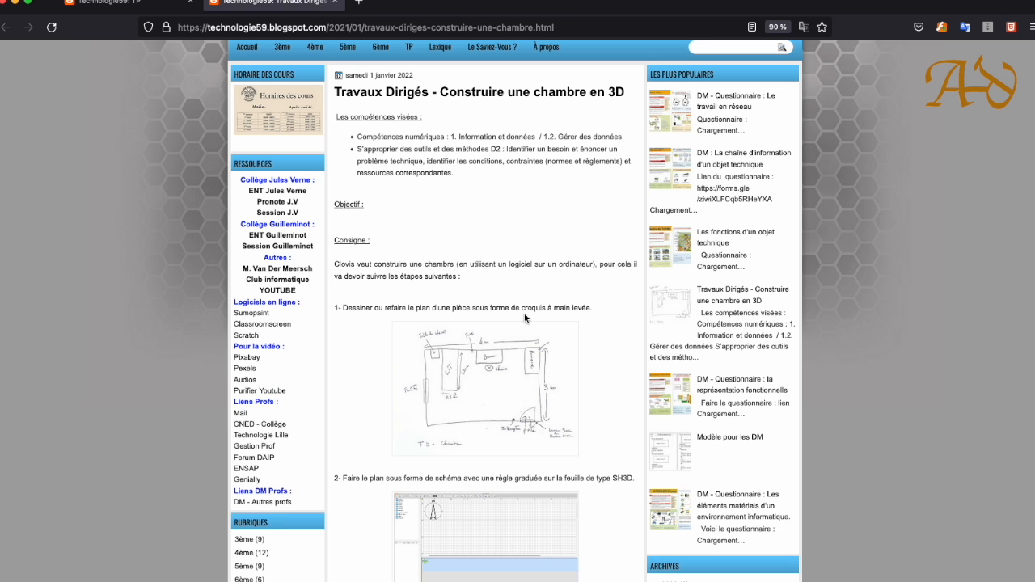
{"action": "scroll", "coordinate": [524, 320], "scroll_direction": "down", "scroll_amount": 3}
{"action": "scroll", "coordinate": [524, 320], "scroll_direction": "down", "scroll_amount": 2}
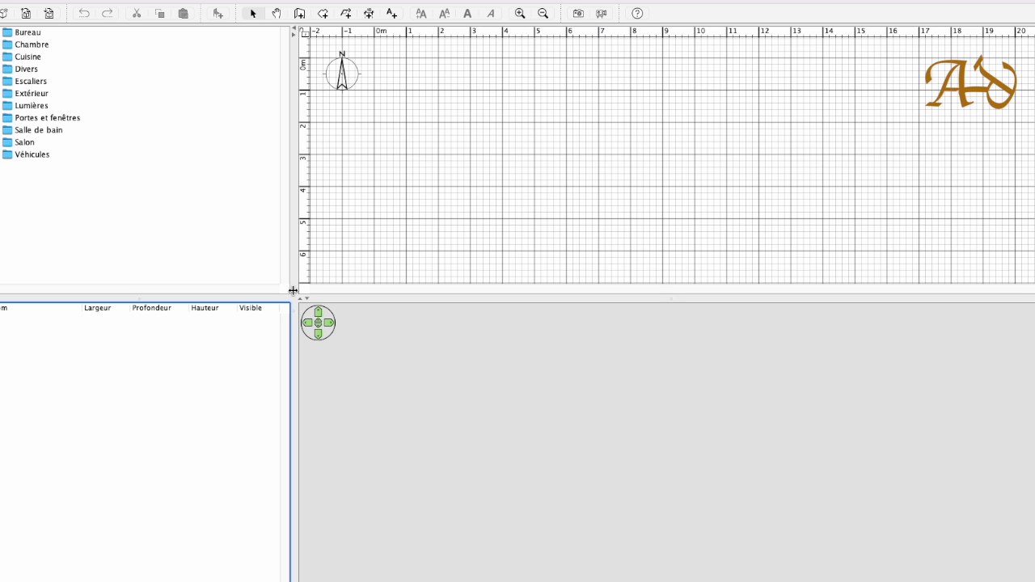
Narrow the furniture catalogue to enlarge the plan and 3D areas, and browse the Bureau category
{"action": "left_click_drag", "start_coordinate": [293, 289], "coordinate": [99, 281]}
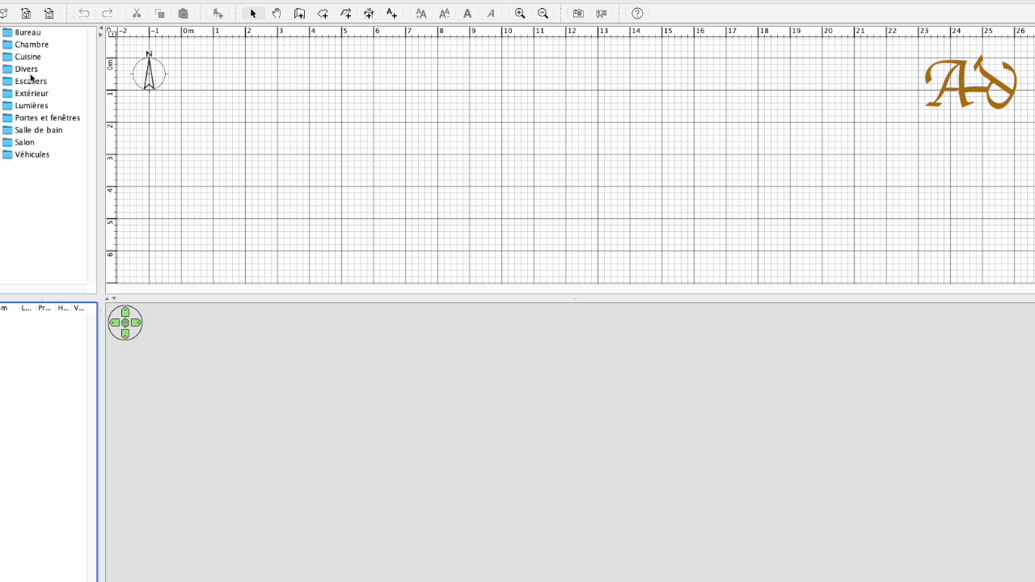
{"action": "double_click", "coordinate": [2, 32]}
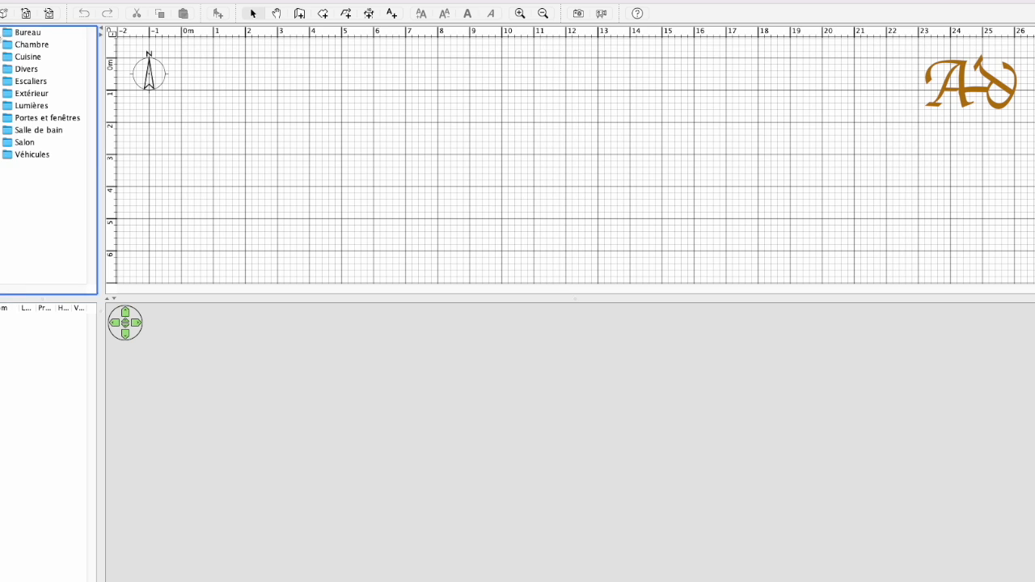
{"action": "left_click", "coordinate": [2, 32]}
{"action": "left_click", "coordinate": [2, 33]}
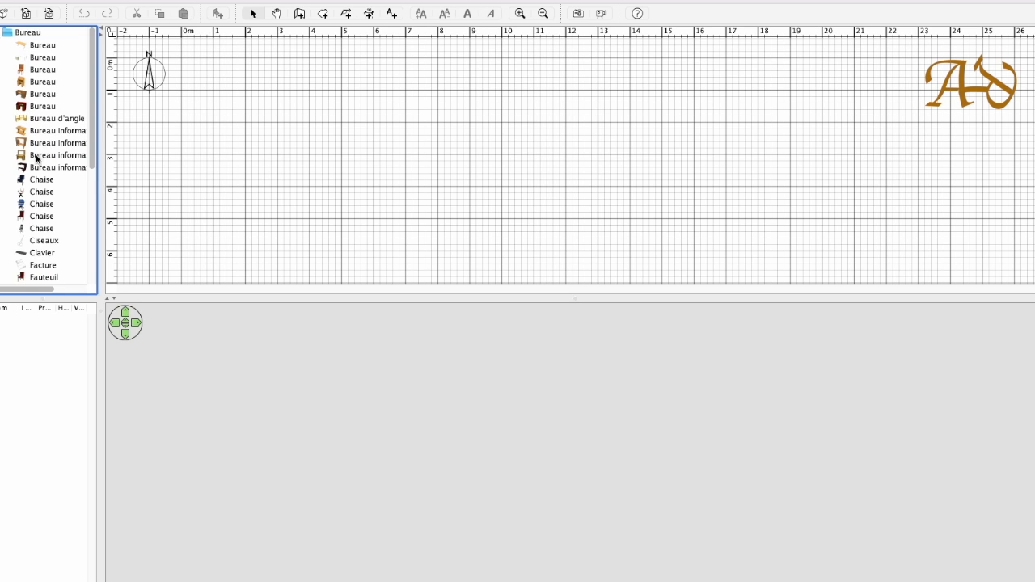
{"action": "scroll", "coordinate": [42, 186], "scroll_direction": "down", "scroll_amount": 2}
{"action": "scroll", "coordinate": [43, 185], "scroll_direction": "up", "scroll_amount": 2}
{"action": "left_click", "coordinate": [2, 32]}
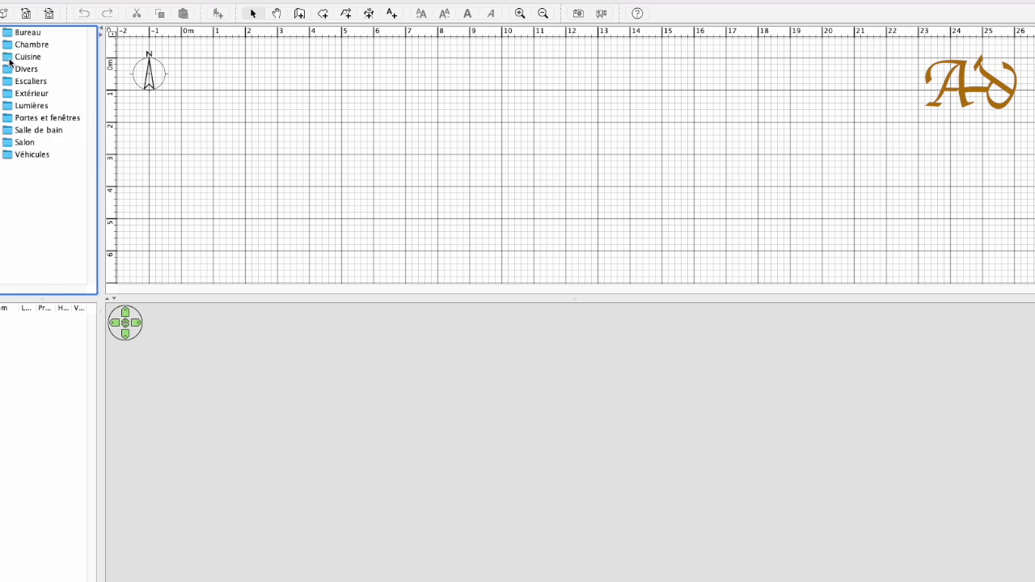
Try out the first Armoire from the Chambre category in the plan, viewing it in 3D before deleting it
{"action": "left_click", "coordinate": [2, 44]}
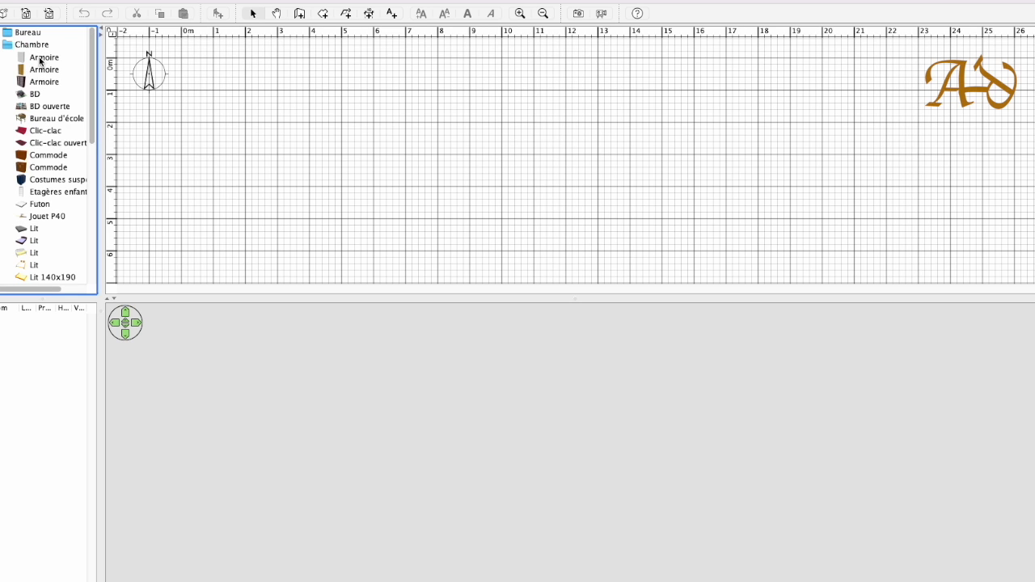
{"action": "left_click", "coordinate": [36, 57]}
{"action": "left_click_drag", "start_coordinate": [36, 60], "coordinate": [386, 111]}
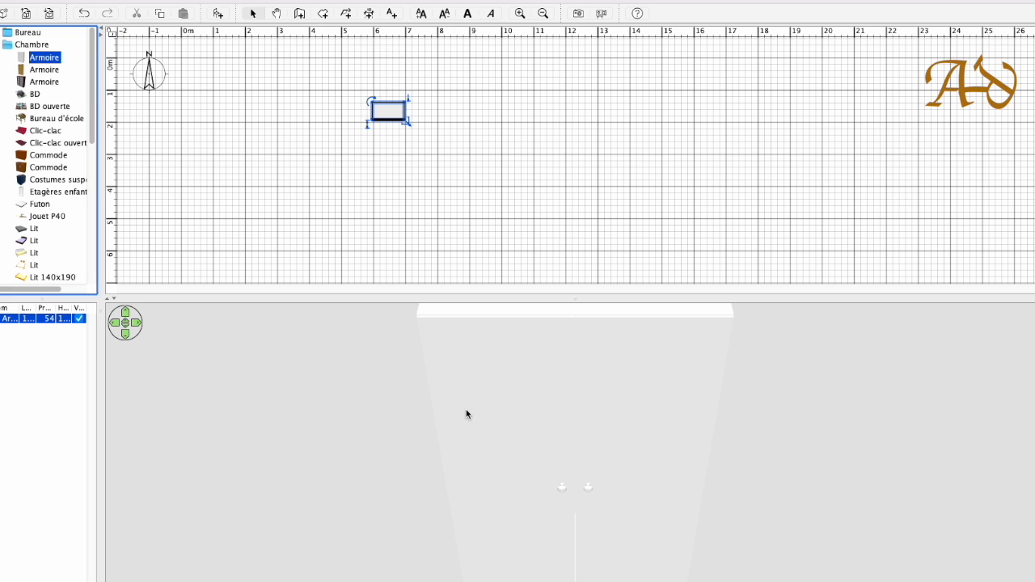
{"action": "left_click_drag", "start_coordinate": [465, 414], "coordinate": [567, 411]}
{"action": "scroll", "coordinate": [568, 409], "scroll_direction": "down", "scroll_amount": 10}
{"action": "left_click_drag", "start_coordinate": [580, 463], "coordinate": [517, 347]}
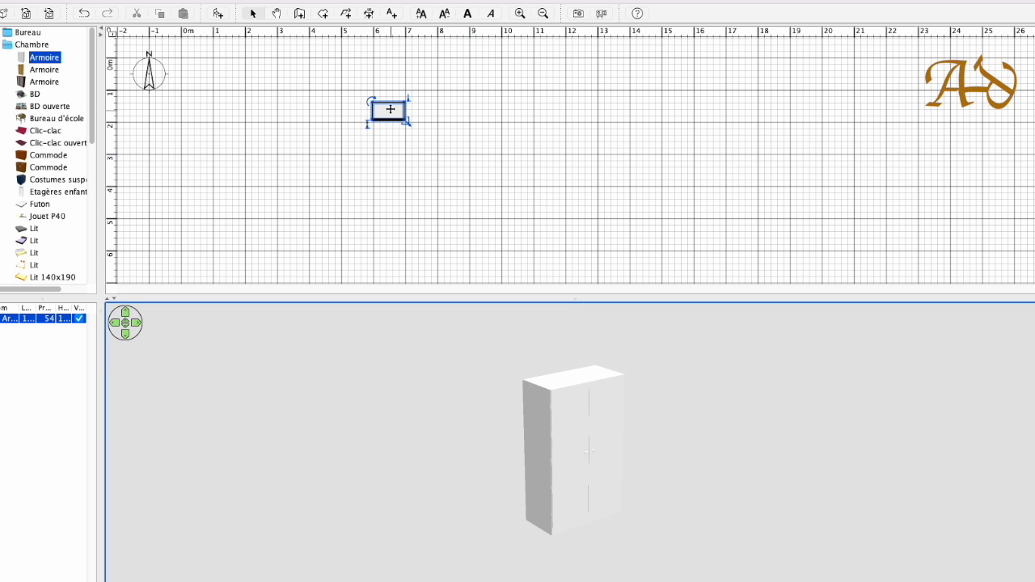
{"action": "left_click", "coordinate": [390, 109]}
{"action": "key", "text": "Delete"}
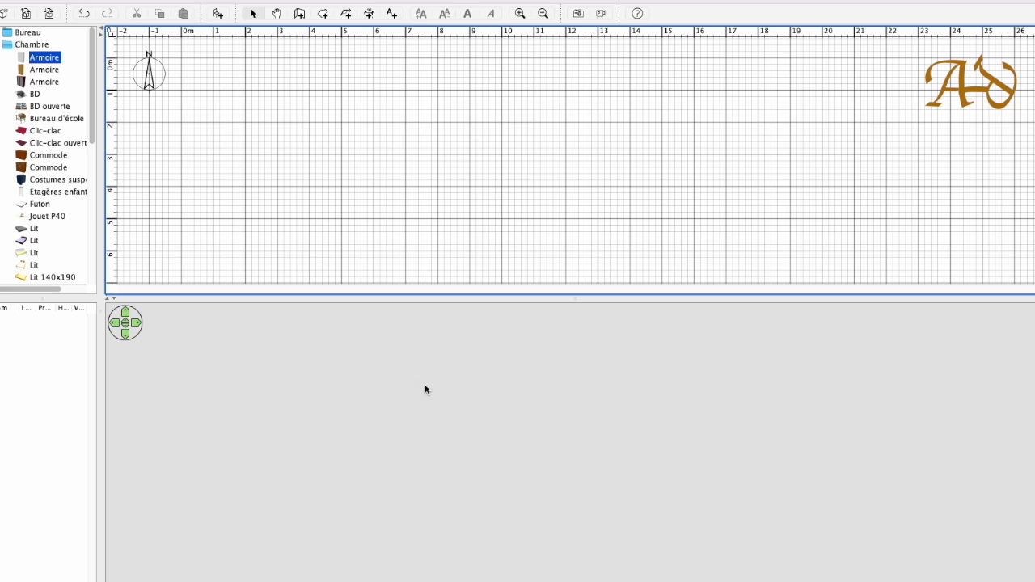
Choose the "Sol - Gazon" texture for the ground of the 3D view
{"action": "left_click_drag", "start_coordinate": [424, 384], "coordinate": [444, 372]}
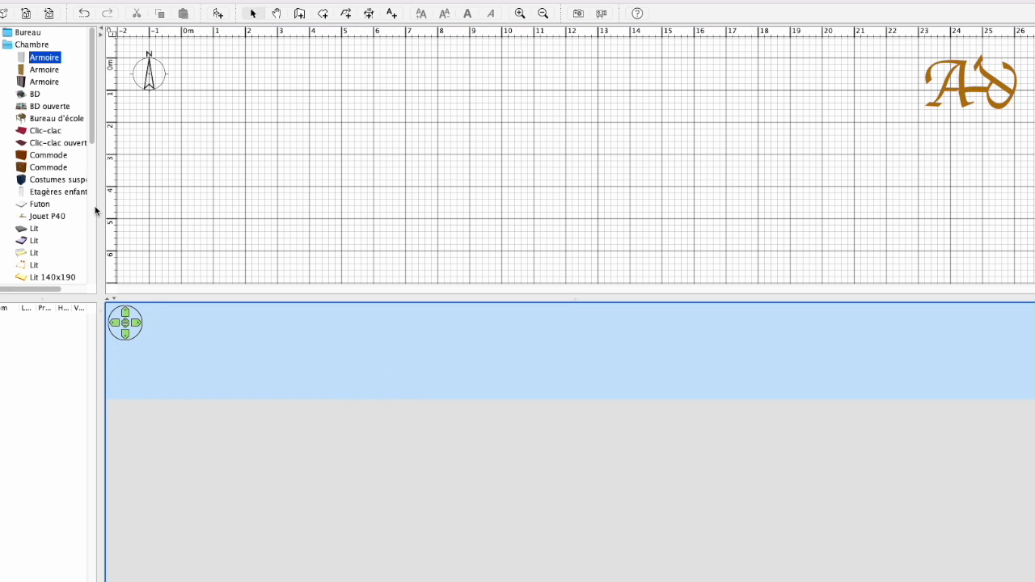
{"action": "right_click", "coordinate": [408, 380]}
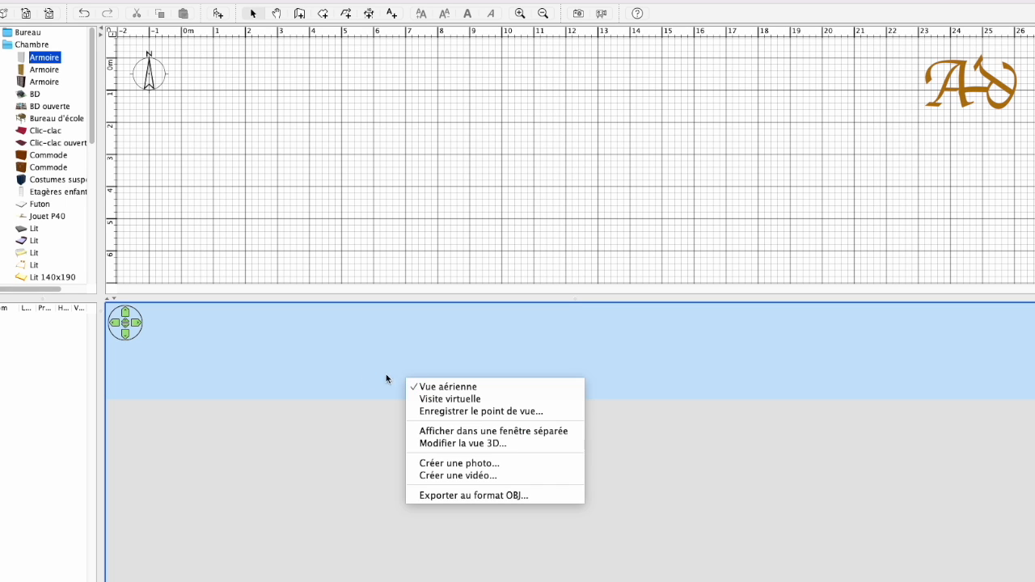
{"action": "left_click", "coordinate": [461, 444]}
{"action": "left_click", "coordinate": [439, 242]}
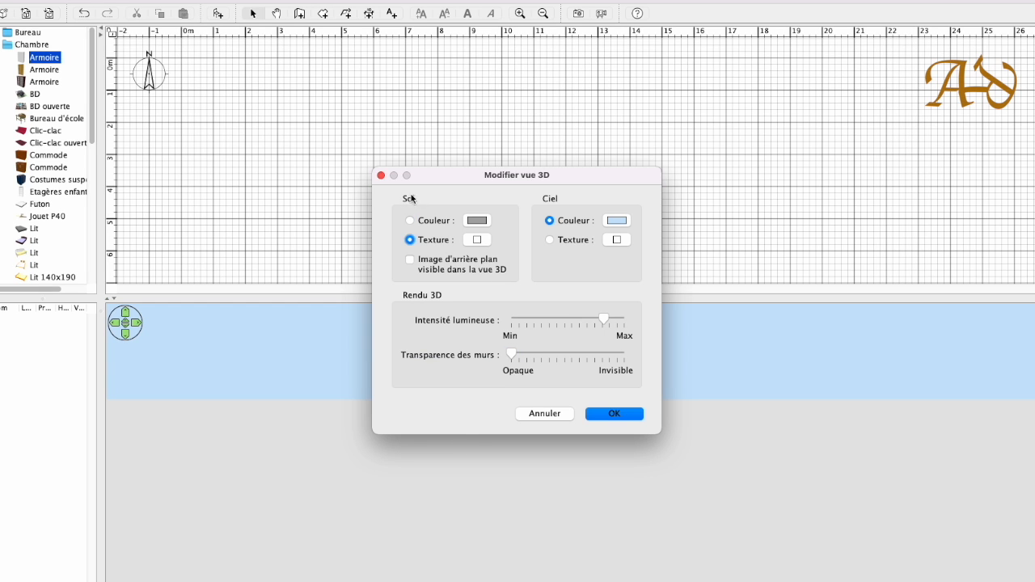
{"action": "left_click", "coordinate": [477, 239]}
{"action": "scroll", "coordinate": [467, 330], "scroll_direction": "down", "scroll_amount": 2}
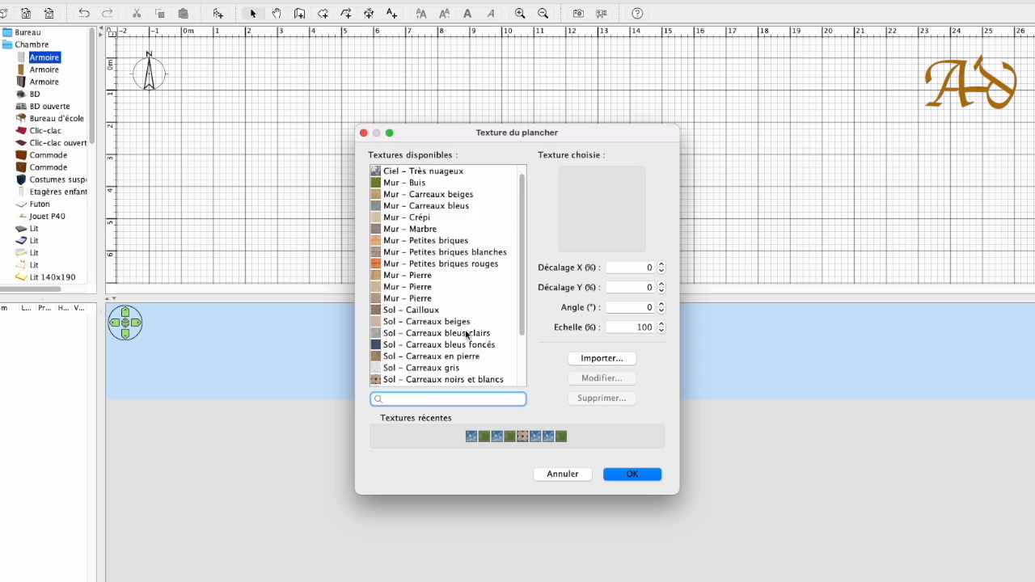
{"action": "scroll", "coordinate": [458, 333], "scroll_direction": "down", "scroll_amount": 1}
{"action": "left_click", "coordinate": [409, 346]}
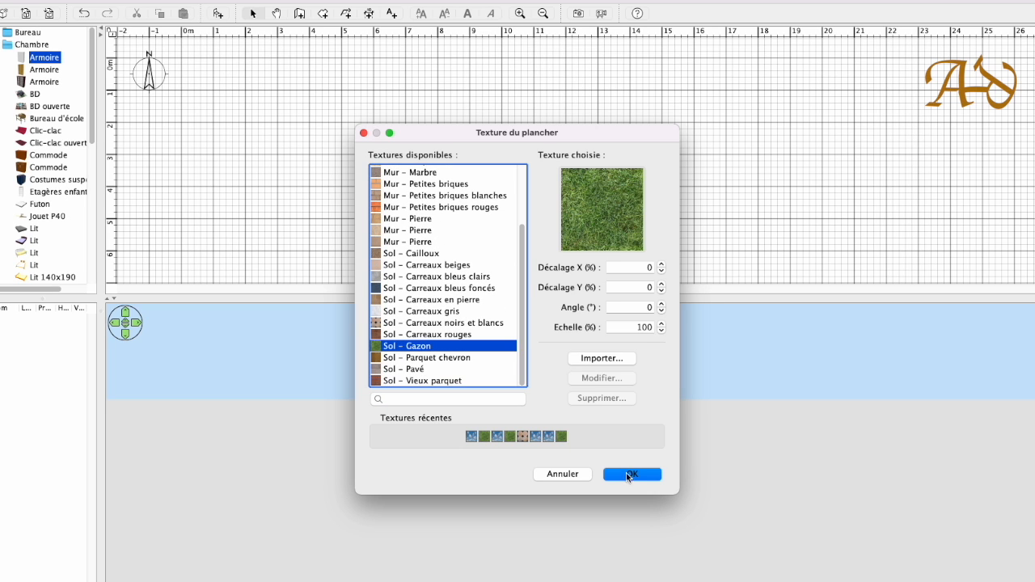
{"action": "left_click", "coordinate": [628, 475]}
Choose the "Ciel - Nuageux" texture for the sky and apply the 3D view settings
{"action": "left_click", "coordinate": [573, 241]}
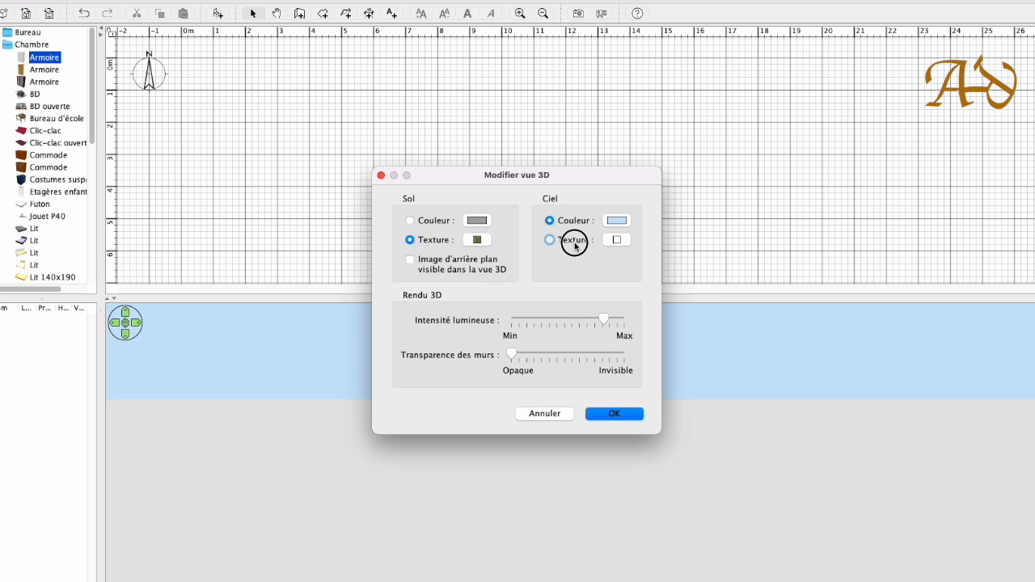
{"action": "left_click", "coordinate": [617, 239]}
{"action": "left_click", "coordinate": [434, 213]}
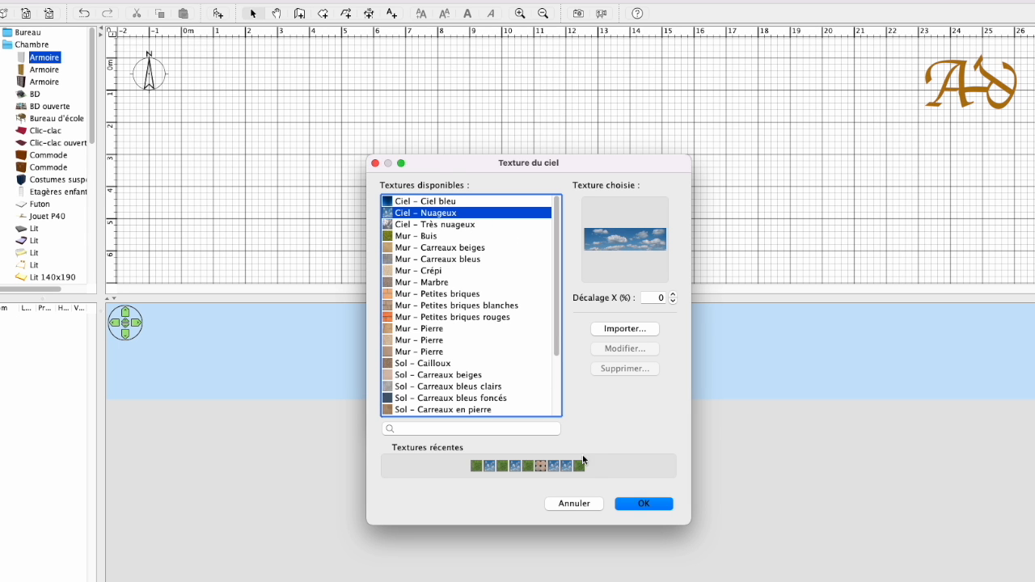
{"action": "left_click", "coordinate": [643, 503]}
{"action": "left_click", "coordinate": [621, 416]}
{"action": "left_click_drag", "start_coordinate": [618, 416], "coordinate": [601, 434]}
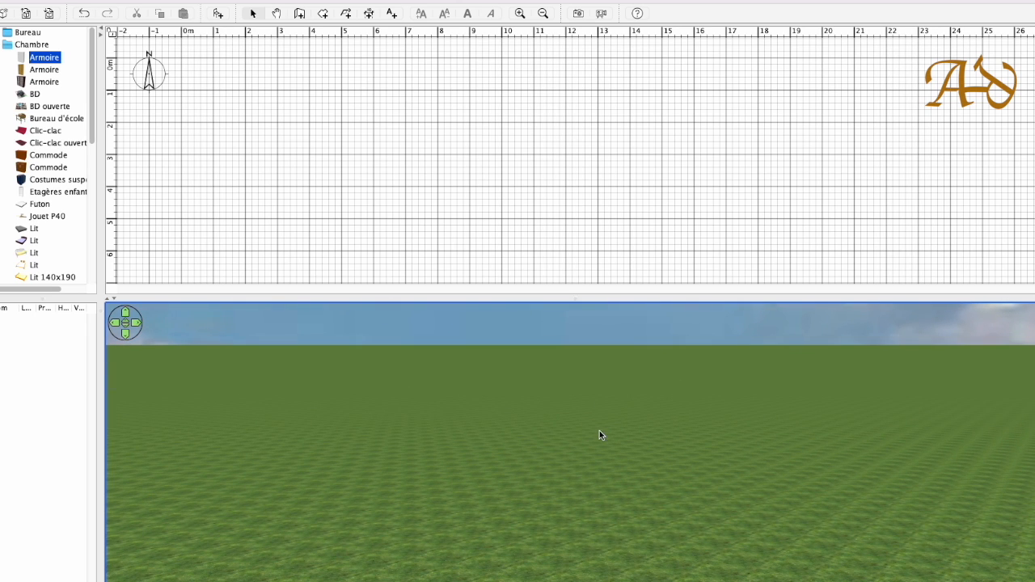
Place the first Armoire on the grass-textured ground as a trial and delete it from the plan
{"action": "left_click_drag", "start_coordinate": [45, 60], "coordinate": [340, 126]}
{"action": "left_click_drag", "start_coordinate": [484, 388], "coordinate": [328, 391]}
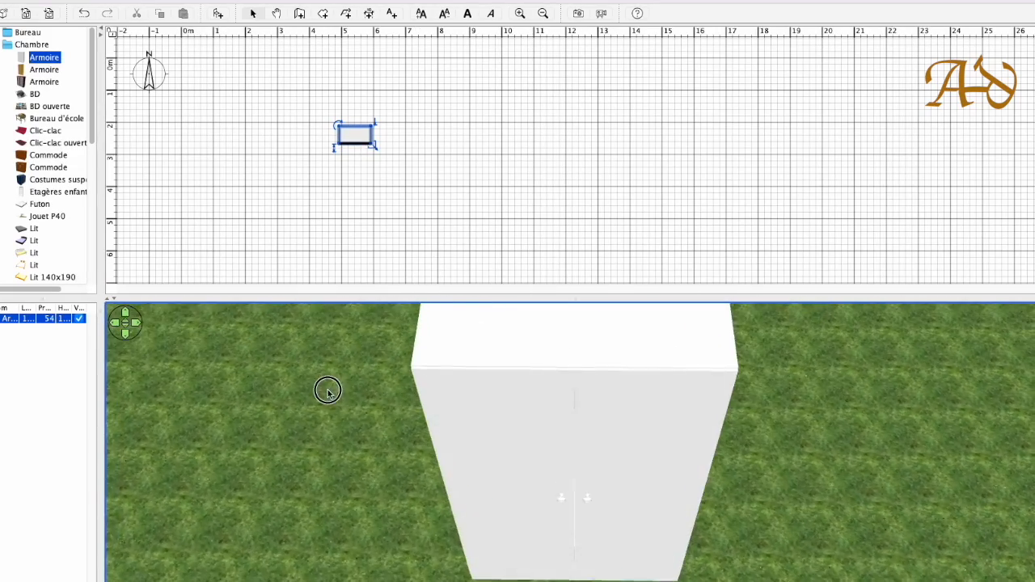
{"action": "scroll", "coordinate": [363, 370], "scroll_direction": "down", "scroll_amount": 3}
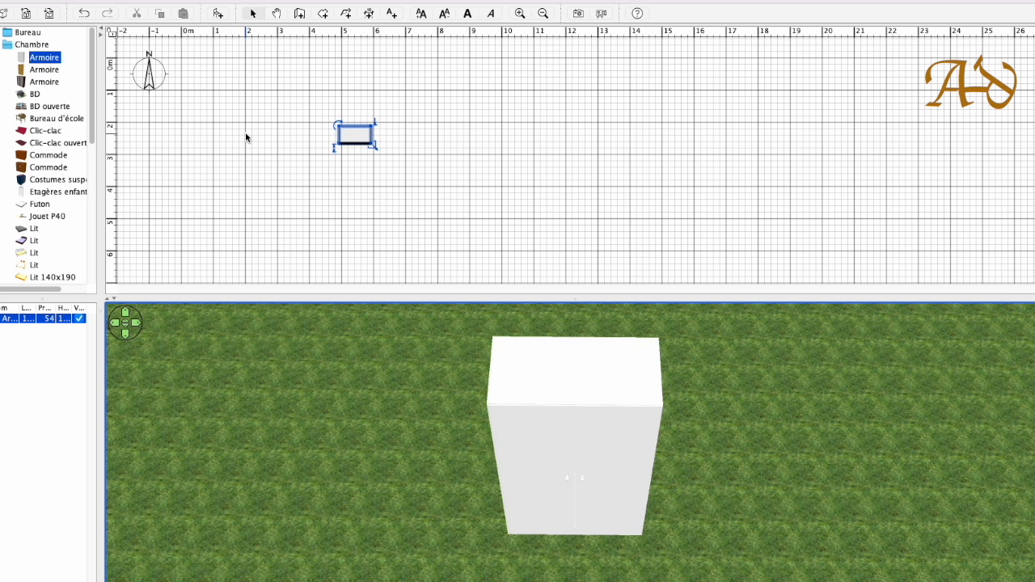
{"action": "left_click", "coordinate": [358, 136]}
{"action": "key", "text": "Delete"}
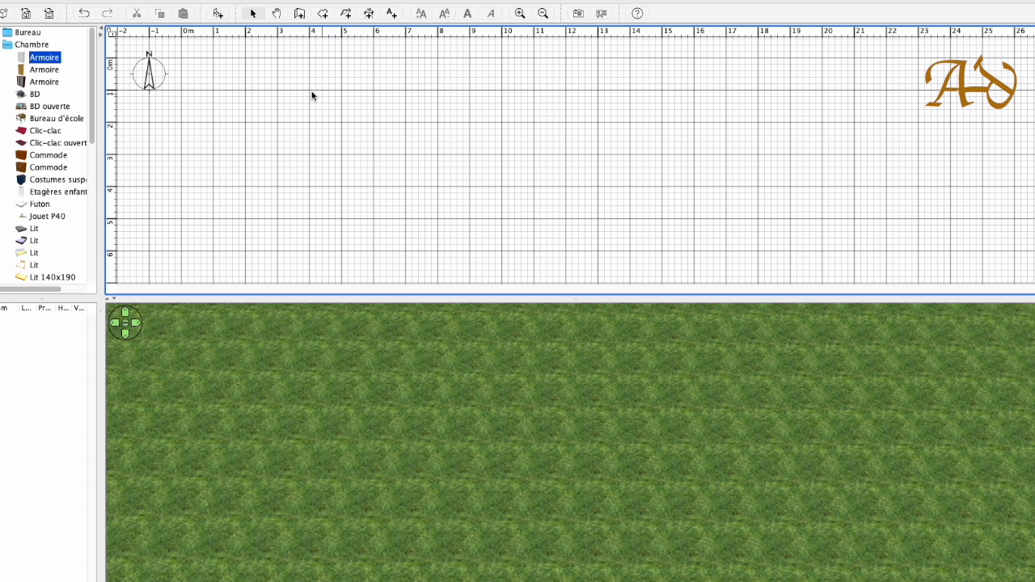
Draw four connected walls forming a closed room about 4 m wide by 3 m deep, starting at the plan's origin
{"action": "left_click", "coordinate": [521, 14]}
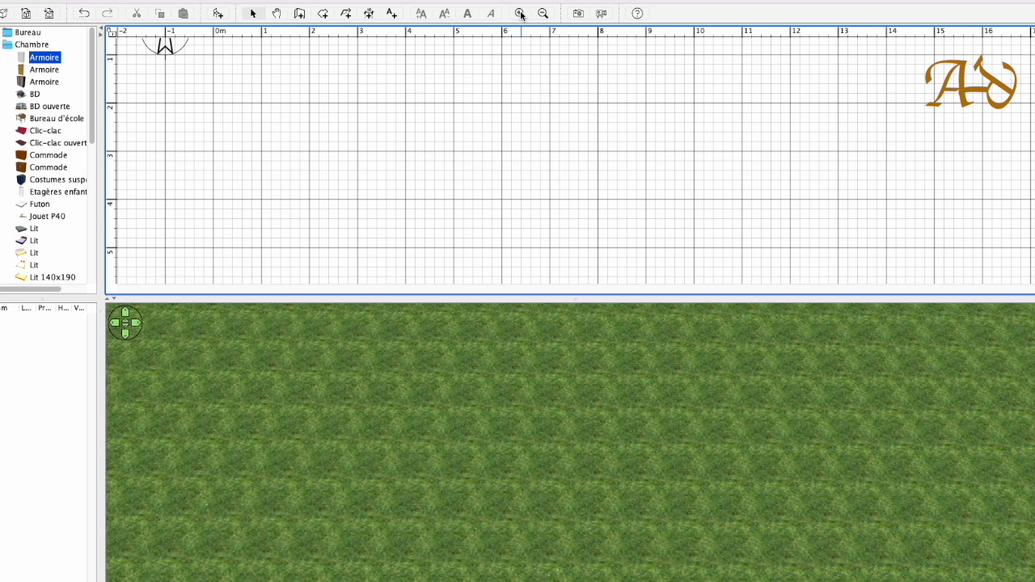
{"action": "left_click", "coordinate": [521, 13]}
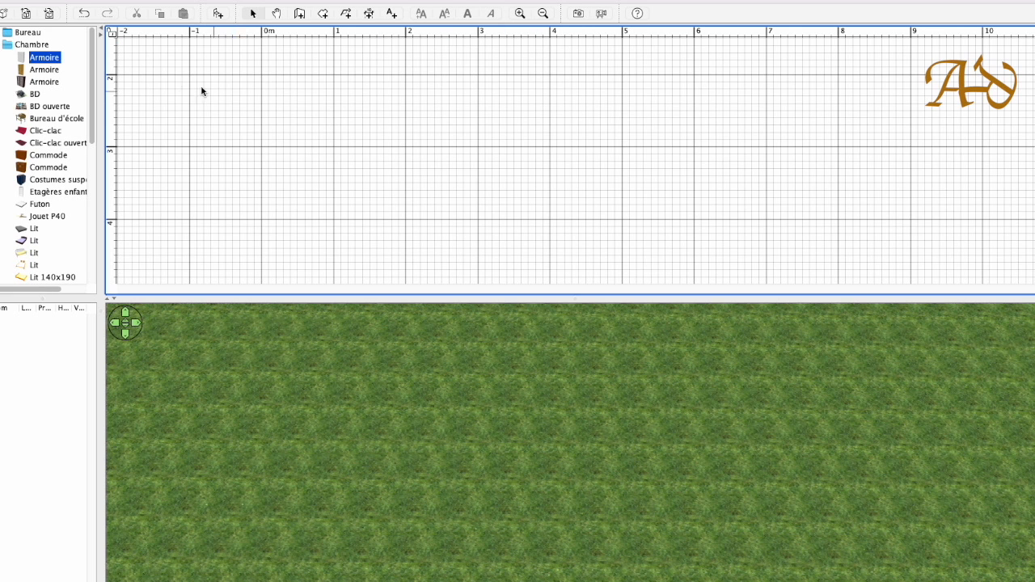
{"action": "scroll", "coordinate": [570, 161], "scroll_direction": "up", "scroll_amount": 3}
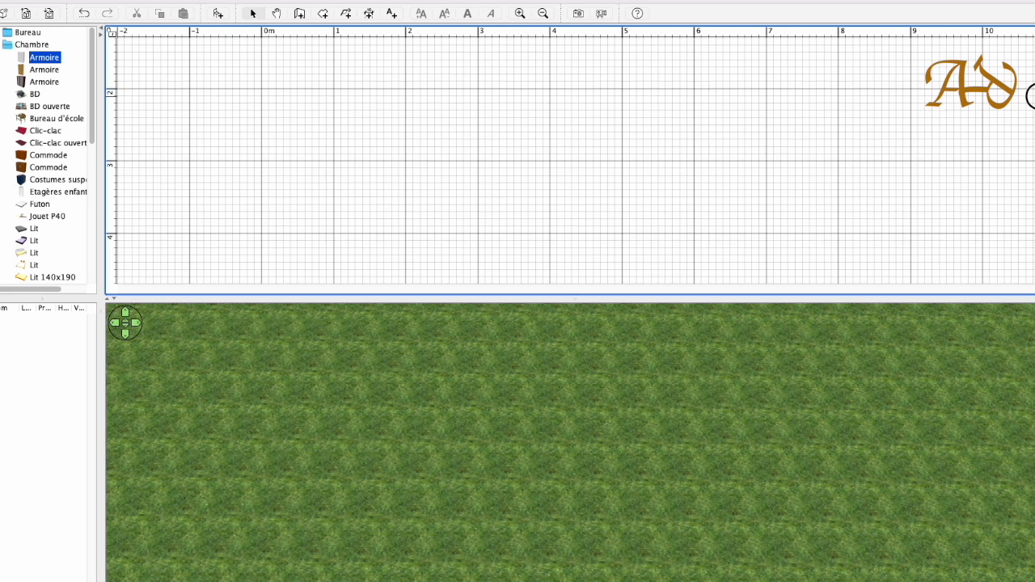
{"action": "left_click_drag", "start_coordinate": [1034, 68], "coordinate": [1034, 64]}
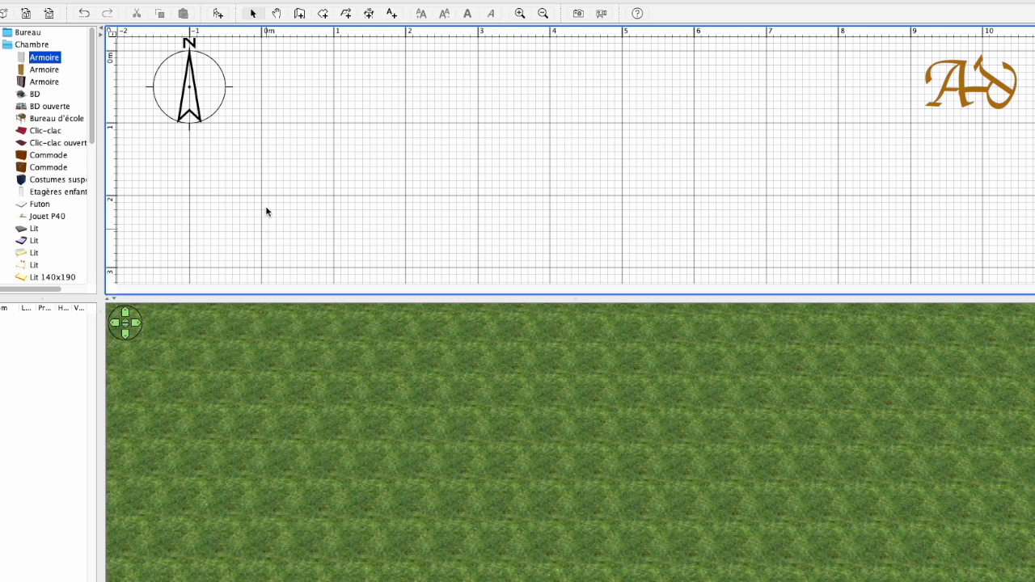
{"action": "left_click", "coordinate": [253, 16]}
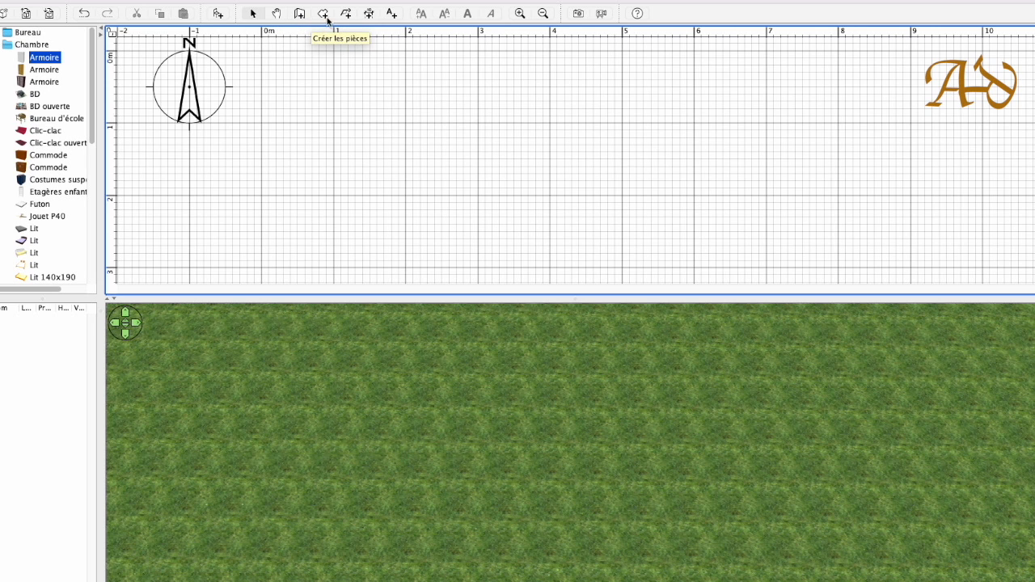
{"action": "left_click", "coordinate": [301, 14]}
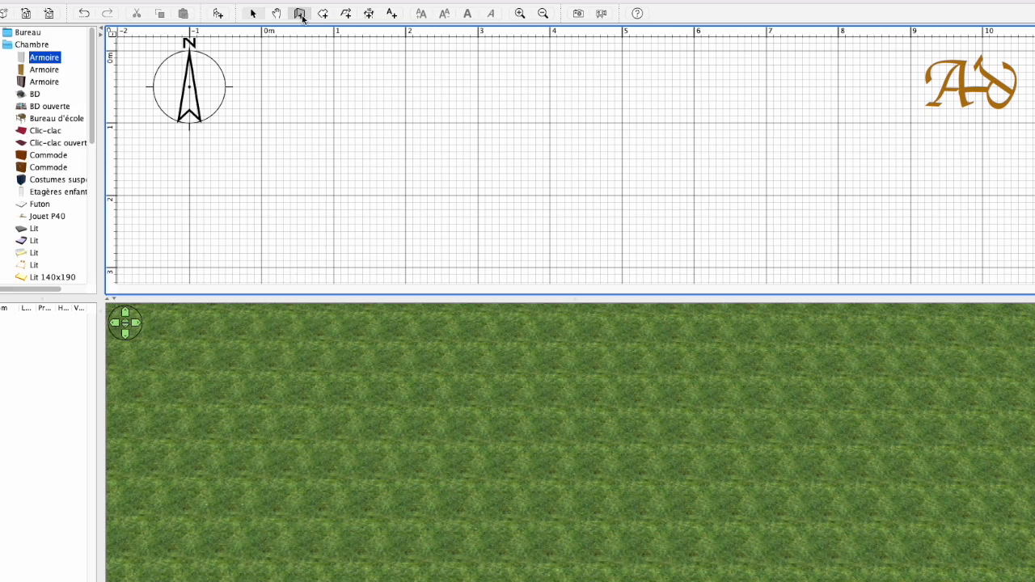
{"action": "left_click", "coordinate": [260, 51]}
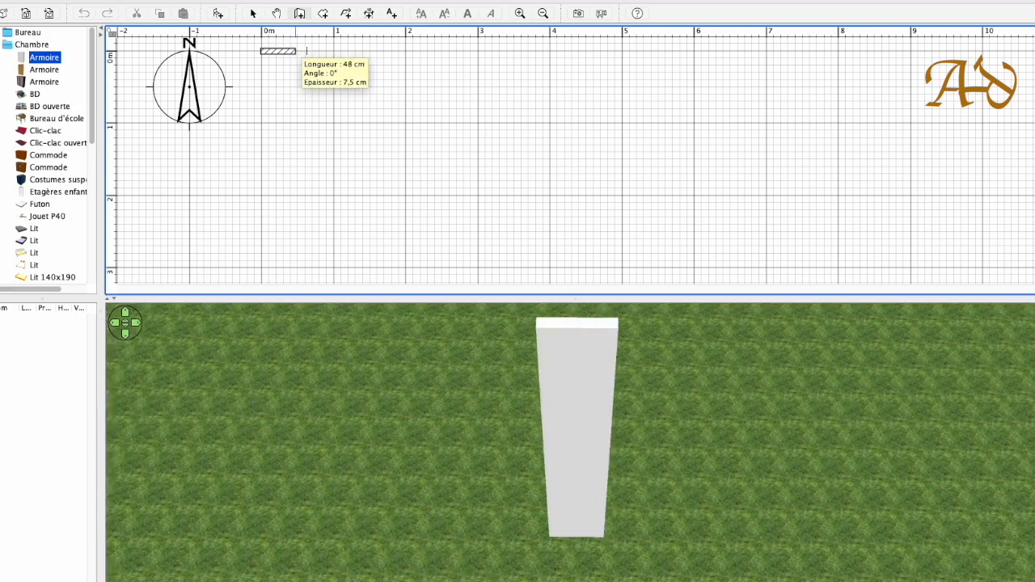
{"action": "left_click", "coordinate": [550, 51]}
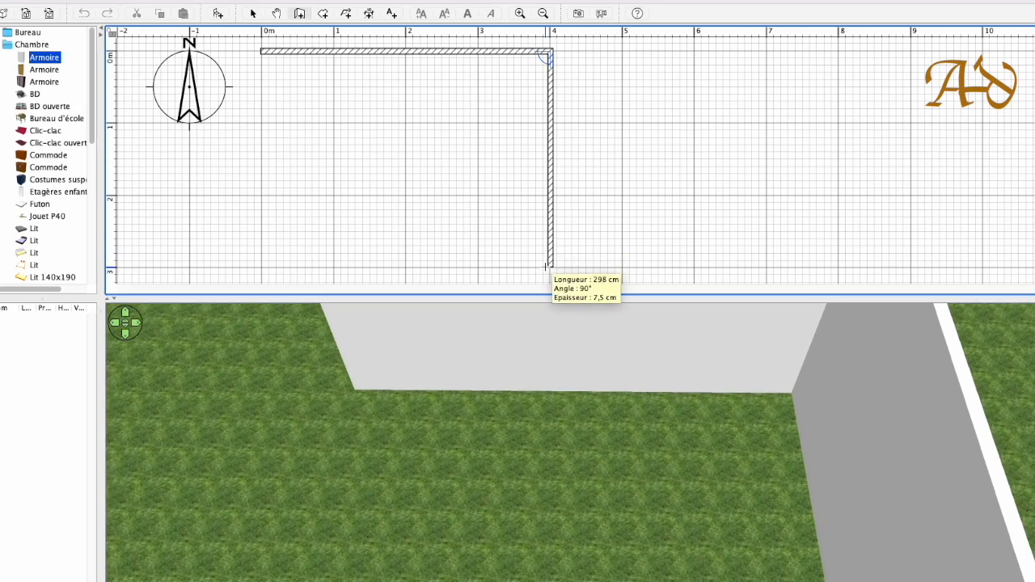
{"action": "left_click", "coordinate": [550, 267]}
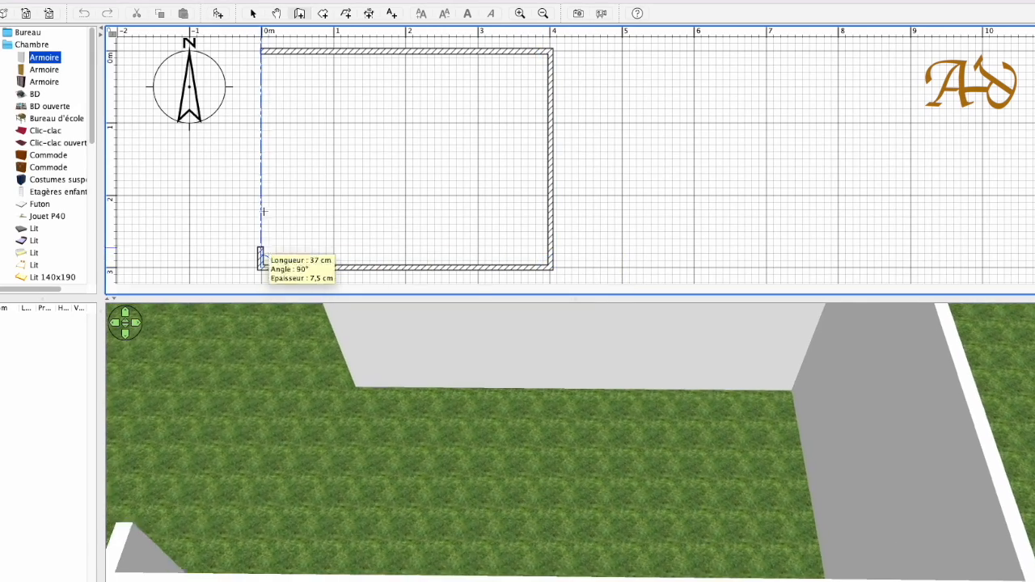
{"action": "left_click", "coordinate": [260, 252]}
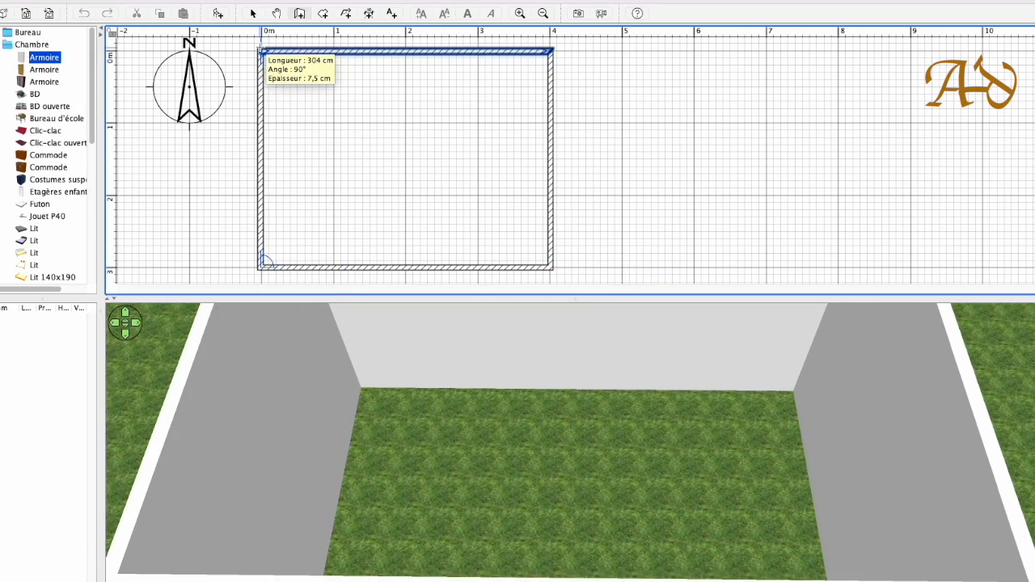
{"action": "double_click", "coordinate": [262, 51]}
{"action": "scroll", "coordinate": [454, 353], "scroll_direction": "down", "scroll_amount": 5}
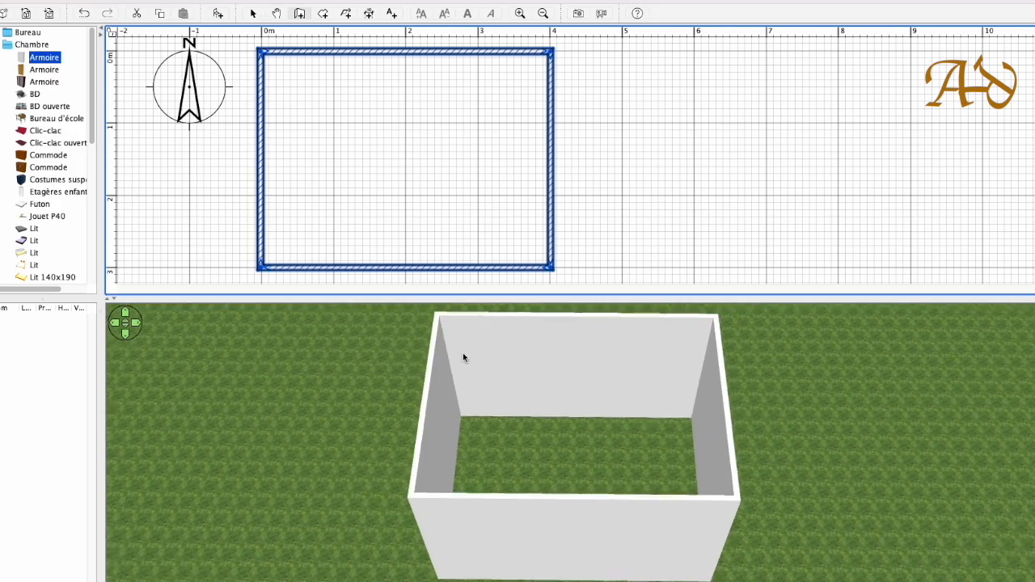
{"action": "left_click_drag", "start_coordinate": [463, 352], "coordinate": [510, 389]}
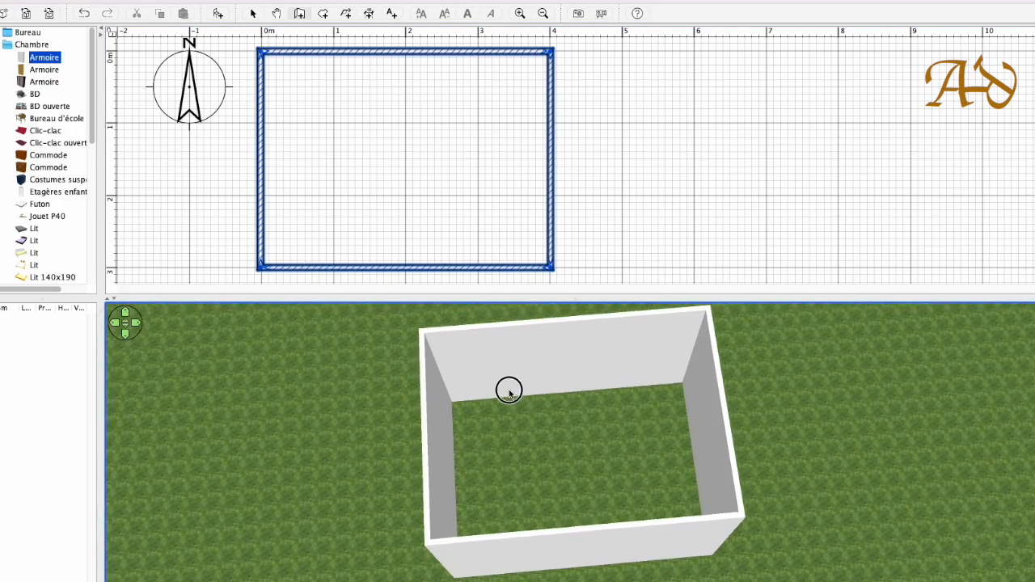
Create a room that fills the area enclosed by the four walls
{"action": "left_click", "coordinate": [322, 14]}
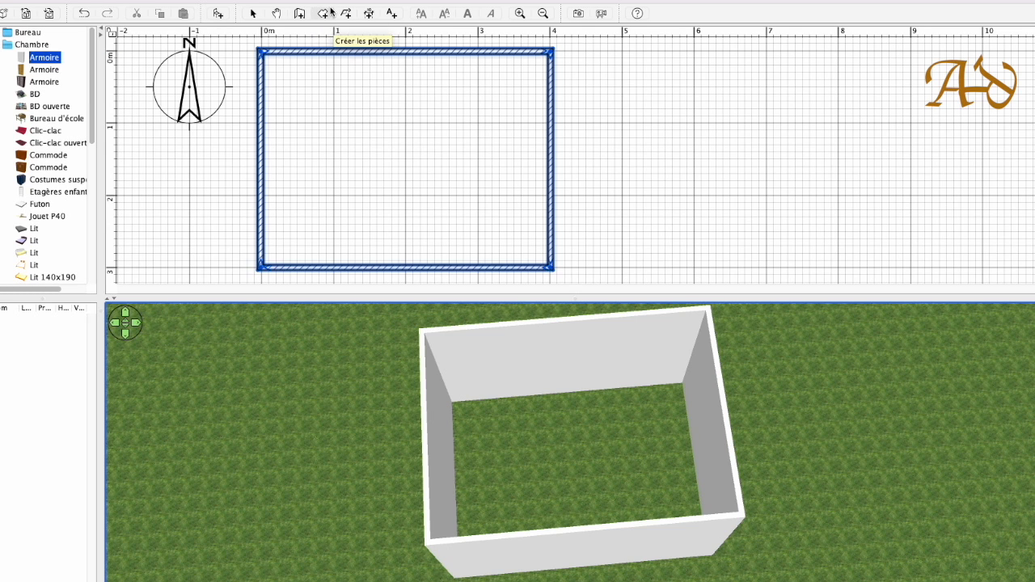
{"action": "double_click", "coordinate": [372, 141]}
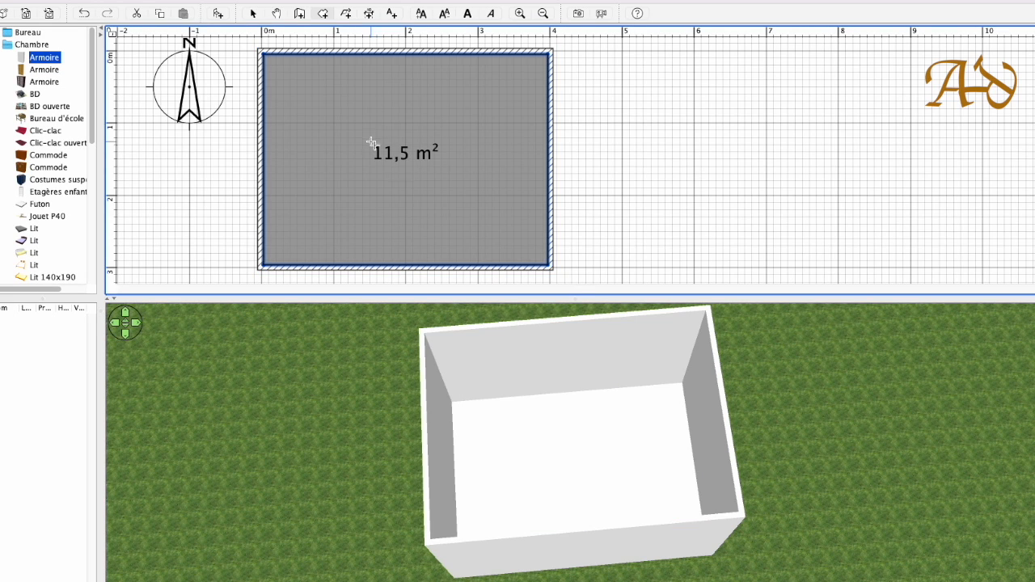
{"action": "left_click_drag", "start_coordinate": [566, 439], "coordinate": [548, 402]}
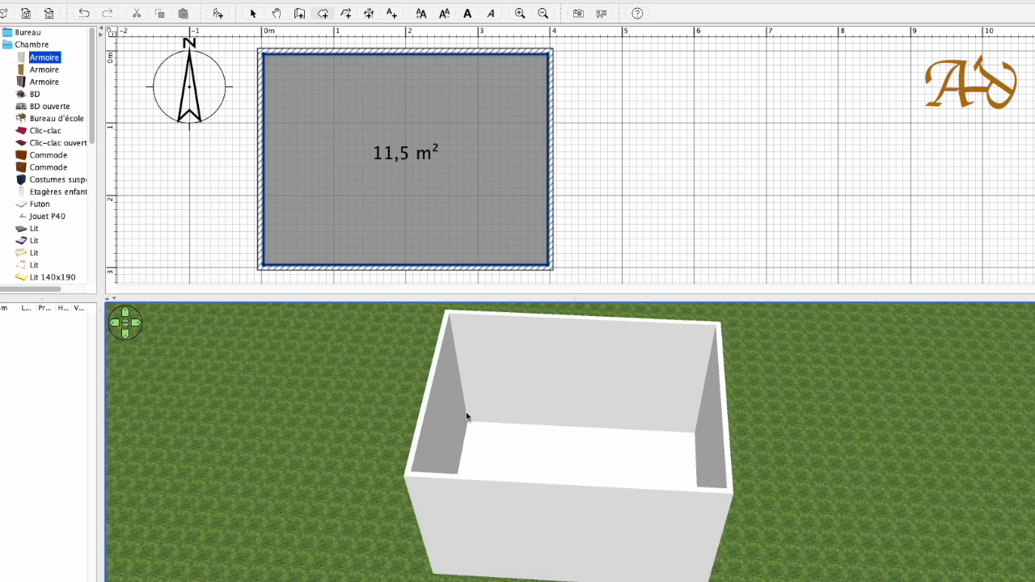
Open the room's properties and name it "Chambre NOM Prénom CLASSE"
{"action": "left_click", "coordinate": [253, 13]}
{"action": "double_click", "coordinate": [353, 108]}
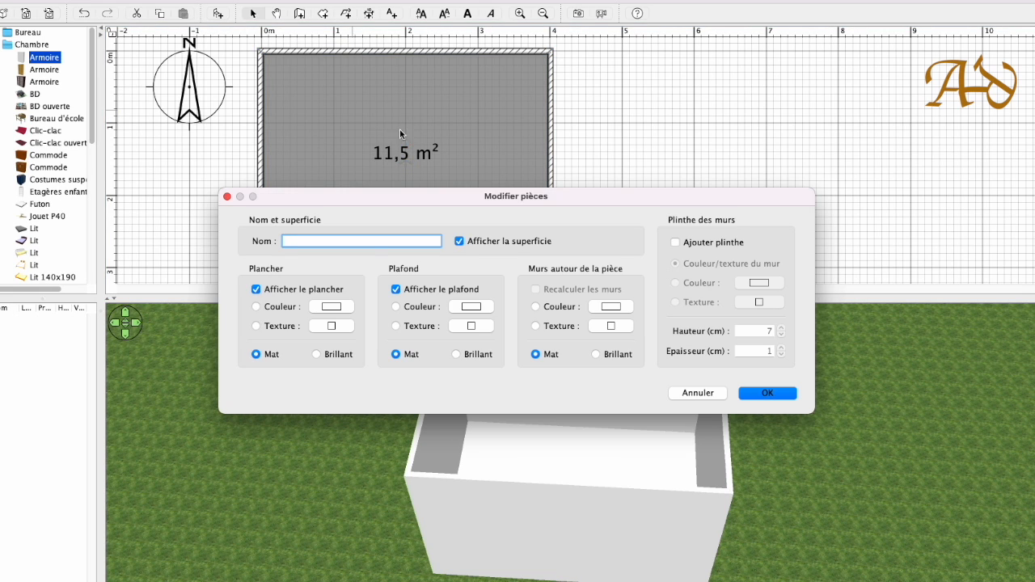
{"action": "type", "text": "Chambre N"}
{"action": "type", "text": "OM Prénom Classe"}
{"action": "key", "text": "BackSpace"}
{"action": "key", "text": "BackSpace"}
{"action": "key", "text": "BackSpace"}
{"action": "type", "text": "LASSE"}
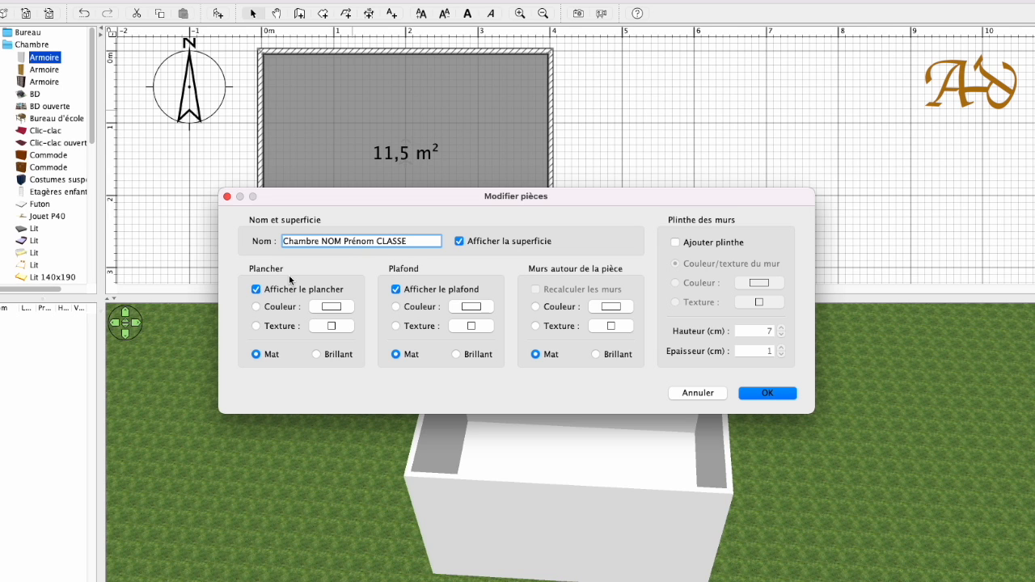
Give the room's floor the texture "Sol - Carreaux noirs et blancs"
{"action": "left_click", "coordinate": [283, 328]}
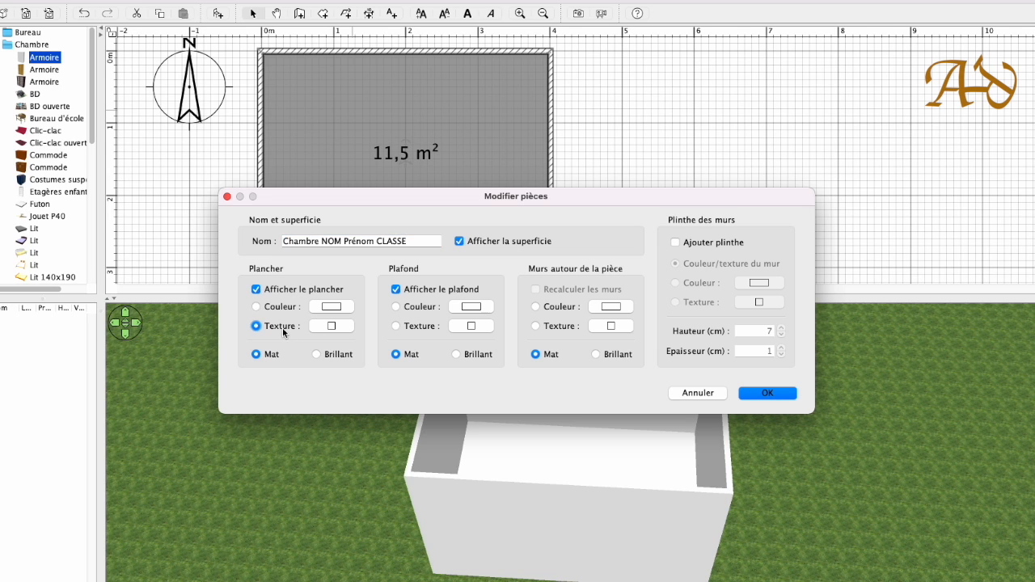
{"action": "left_click", "coordinate": [338, 327]}
{"action": "scroll", "coordinate": [388, 309], "scroll_direction": "down", "scroll_amount": 5}
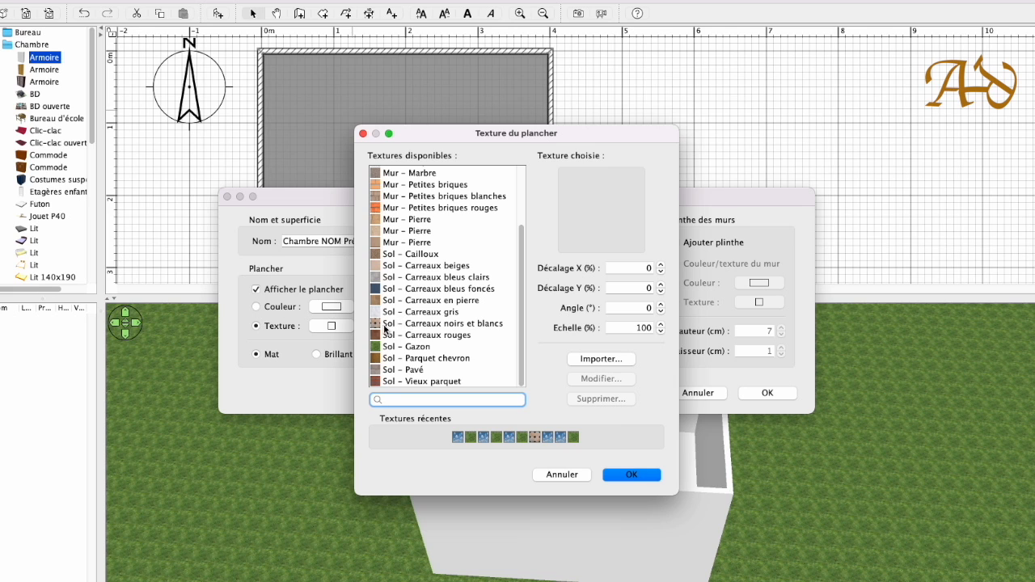
{"action": "left_click", "coordinate": [430, 323]}
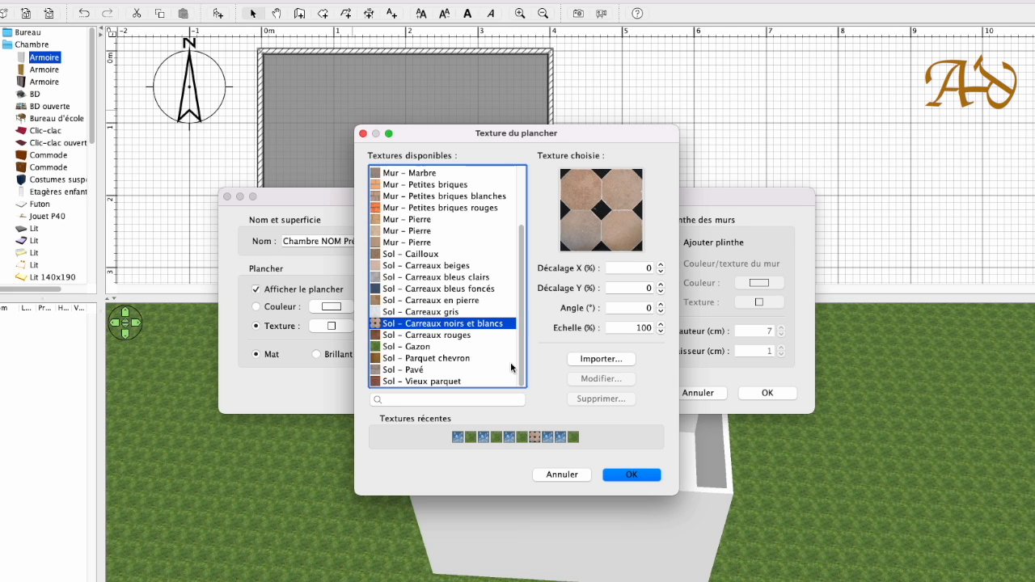
{"action": "left_click", "coordinate": [624, 475]}
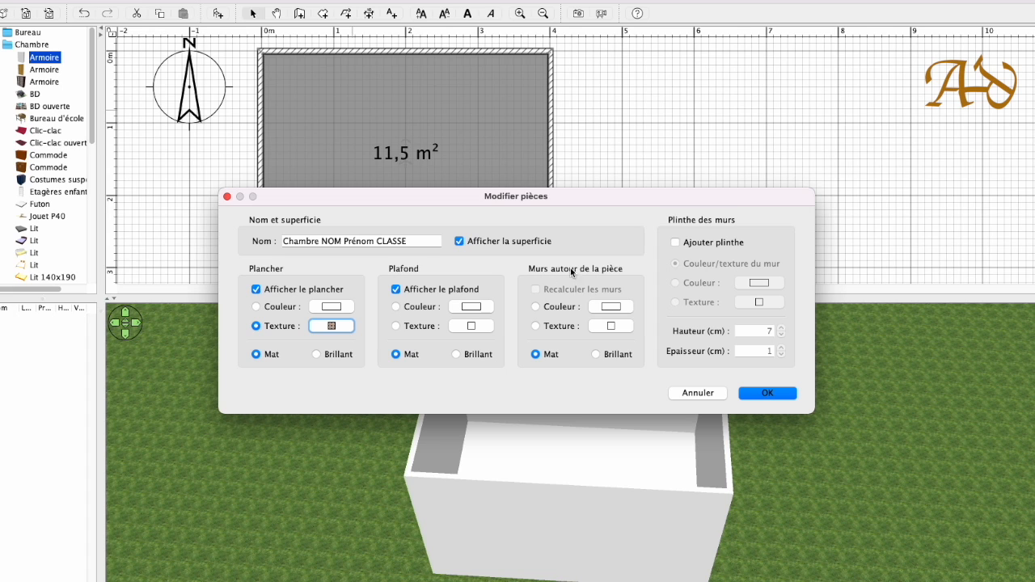
Set the colour of the walls around the room to pale yellow #FFF4C0
{"action": "left_click", "coordinate": [610, 306]}
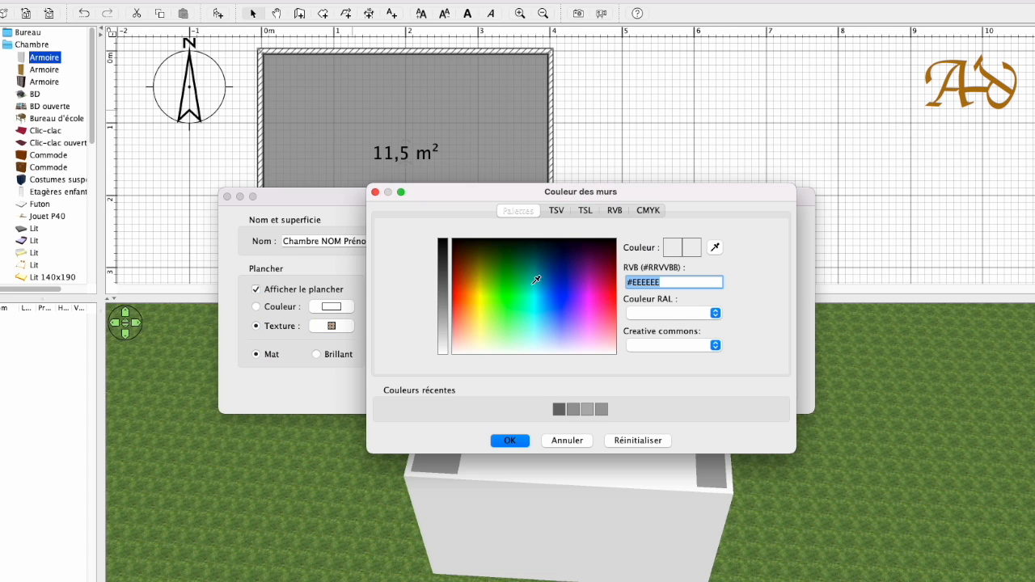
{"action": "left_click", "coordinate": [479, 334]}
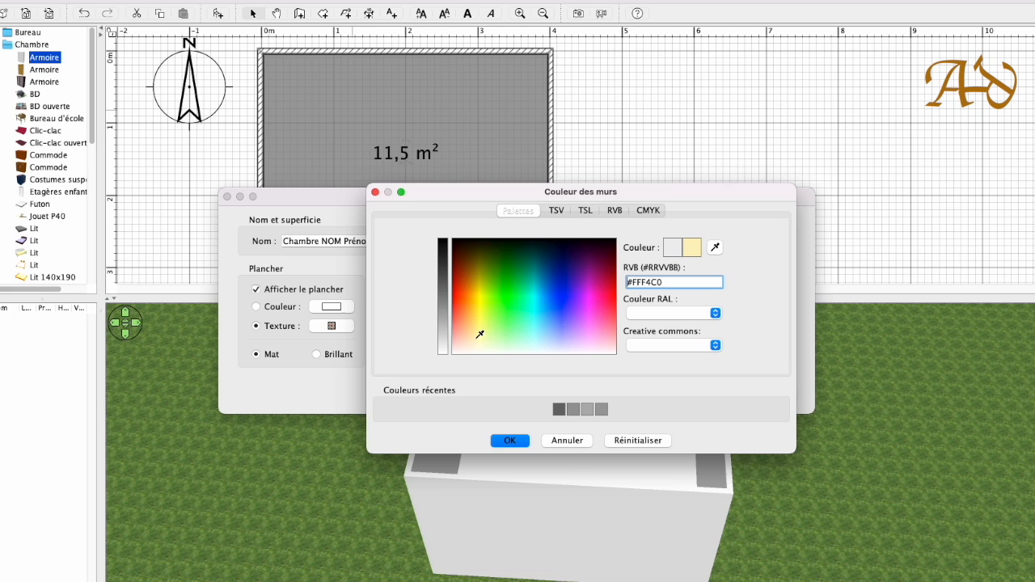
{"action": "left_click", "coordinate": [495, 441]}
Add a baseboard in dark brown #140A00 to the walls and apply the room settings
{"action": "left_click", "coordinate": [716, 242]}
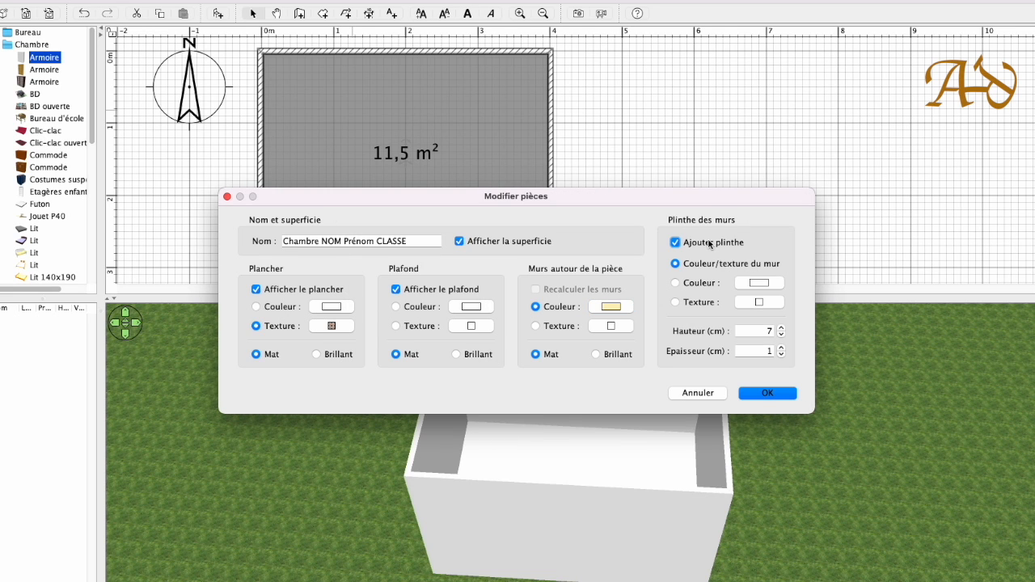
{"action": "left_click", "coordinate": [739, 282]}
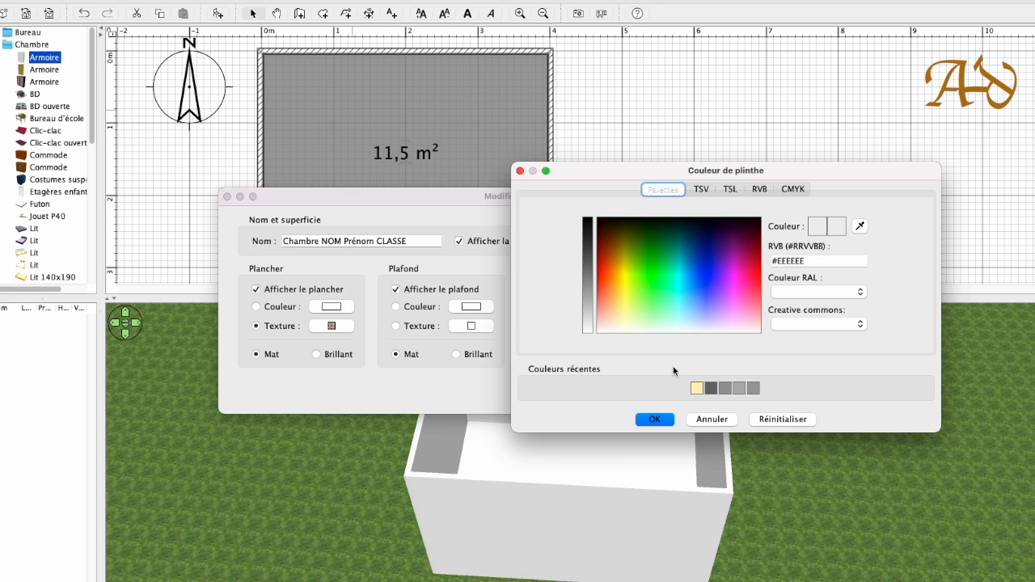
{"action": "left_click", "coordinate": [622, 230]}
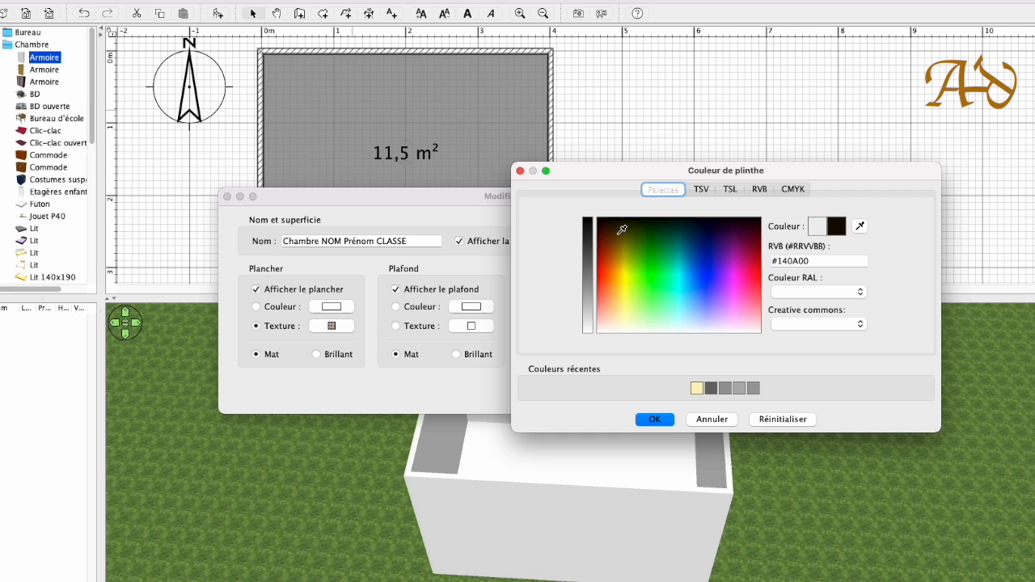
{"action": "left_click", "coordinate": [651, 412]}
{"action": "left_click", "coordinate": [744, 393]}
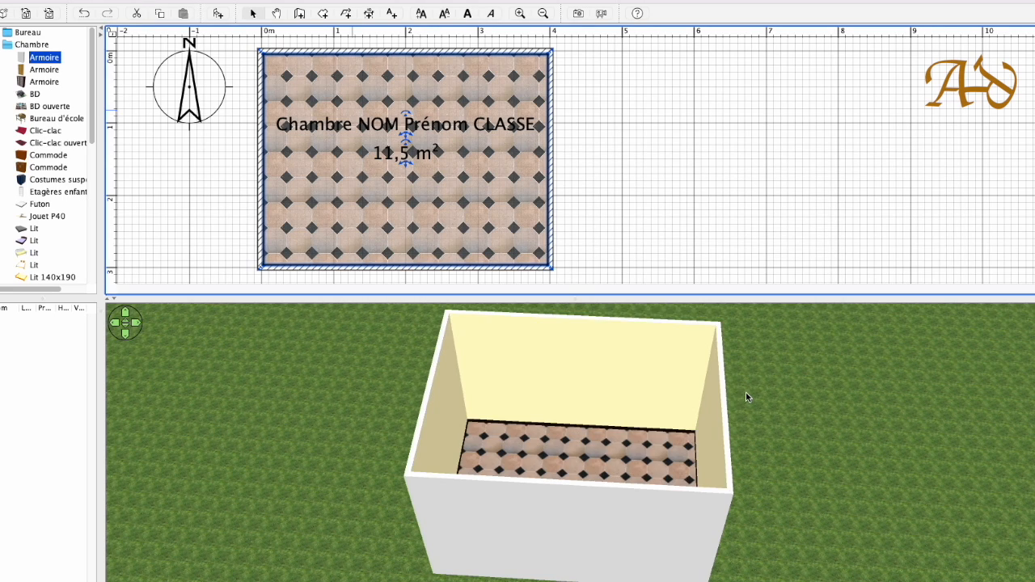
Following the exercise sketch, place a Lit 90x190 against the room's north wall, about 50 cm from the west wall
{"action": "mouse_move", "coordinate": [617, 427]}
{"action": "left_mouse_down"}
{"action": "mouse_move", "coordinate": [704, 472]}
{"action": "mouse_move", "coordinate": [712, 452]}
{"action": "mouse_move", "coordinate": [613, 416]}
{"action": "left_mouse_up"}
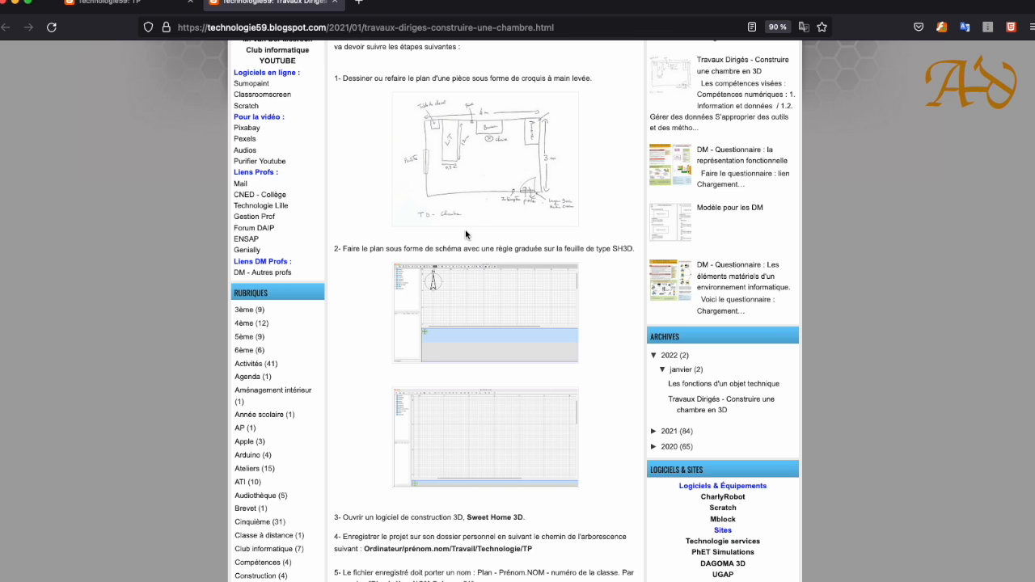
{"action": "left_click", "coordinate": [471, 213]}
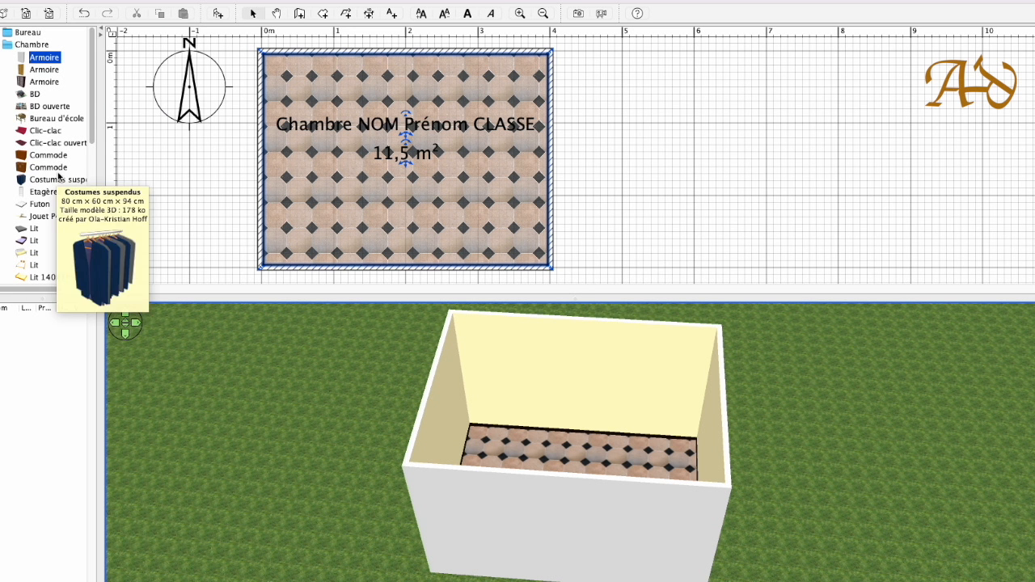
{"action": "scroll", "coordinate": [49, 180], "scroll_direction": "down", "scroll_amount": 3}
{"action": "left_click", "coordinate": [46, 256]}
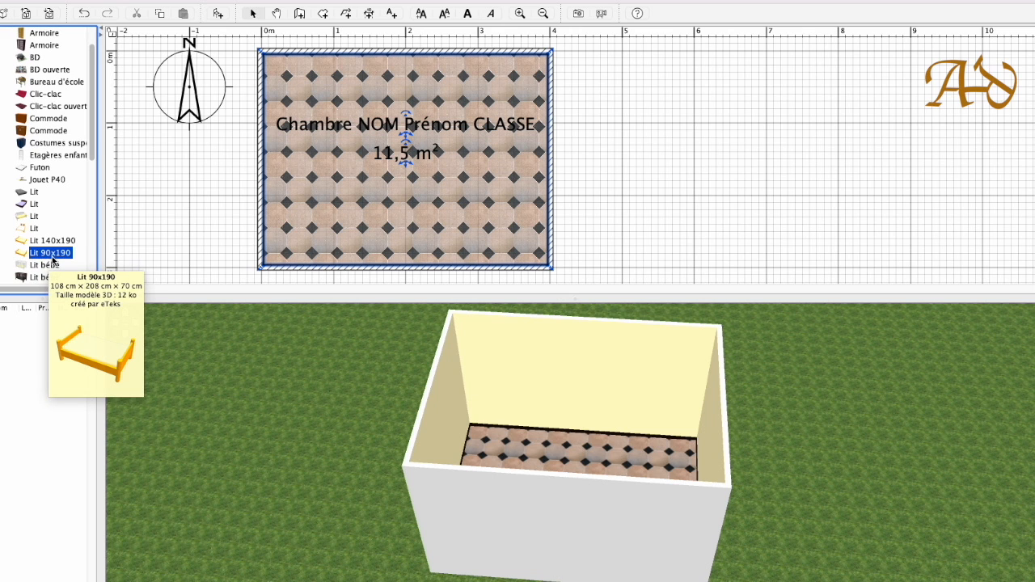
{"action": "left_click_drag", "start_coordinate": [48, 257], "coordinate": [301, 57]}
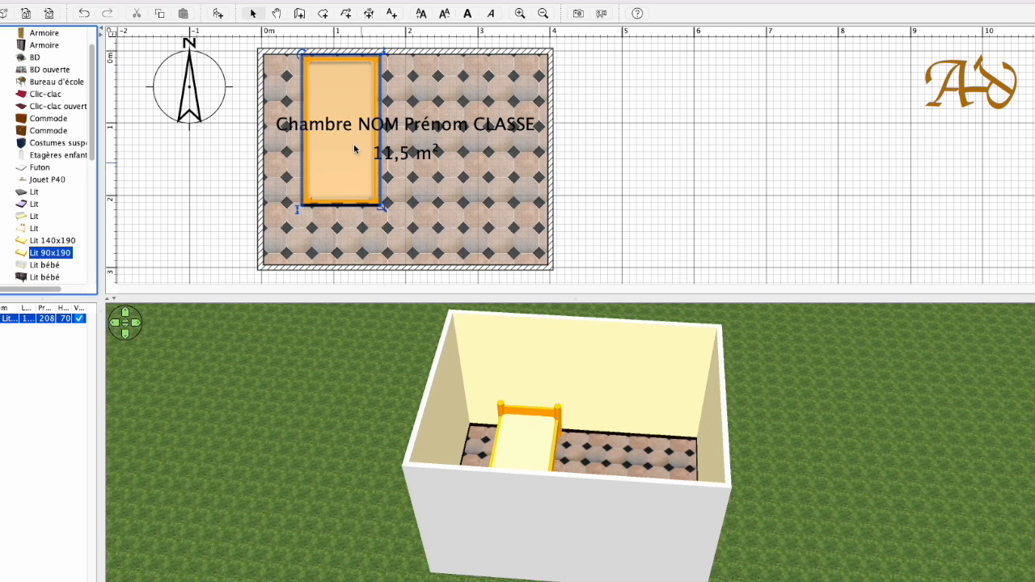
Set the bed's width to 90 cm and depth to 190 cm, and move it back against the north wall
{"action": "double_click", "coordinate": [347, 105]}
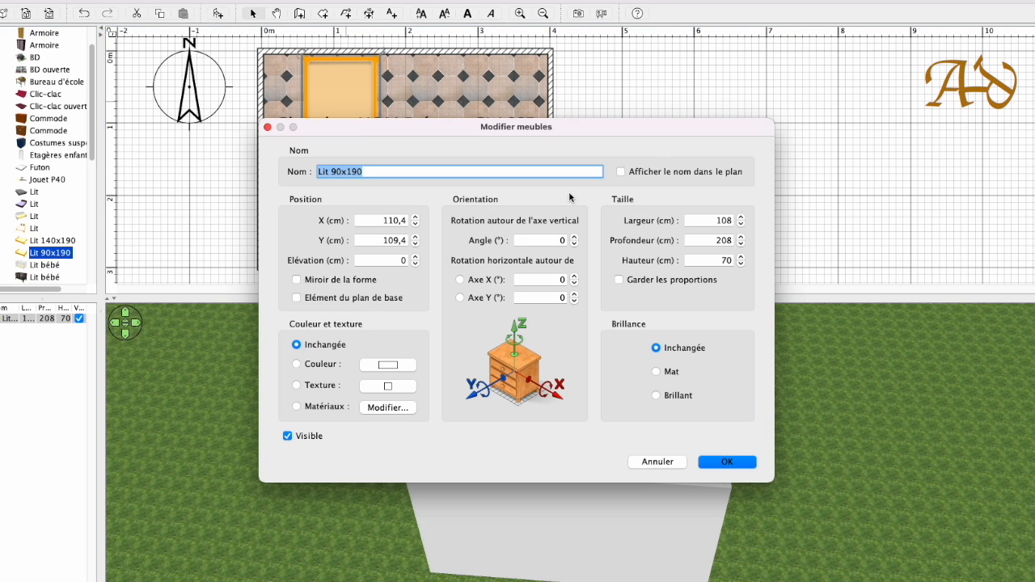
{"action": "left_click", "coordinate": [712, 220]}
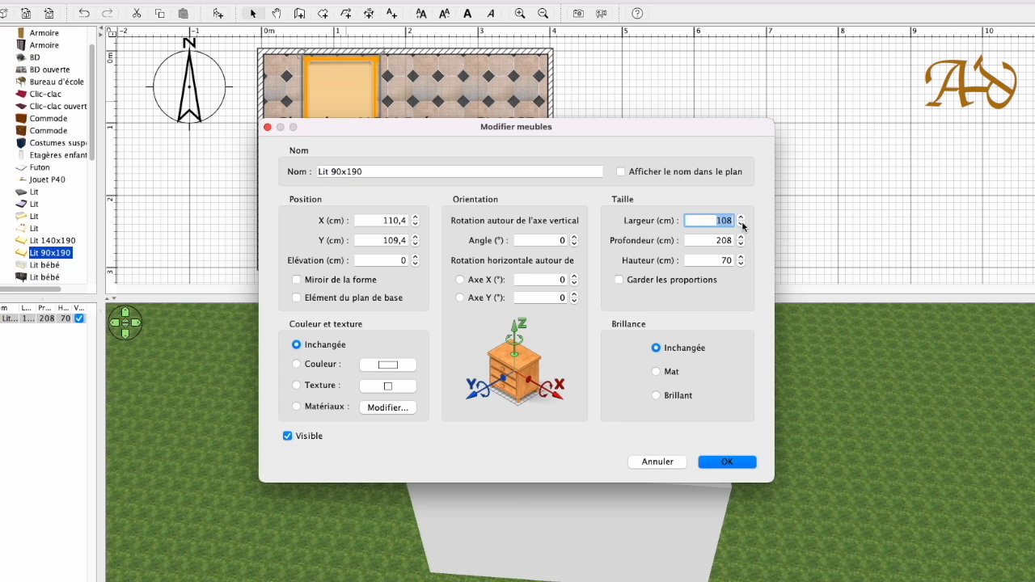
{"action": "type", "text": "90"}
{"action": "left_click", "coordinate": [718, 240]}
{"action": "type", "text": "1"}
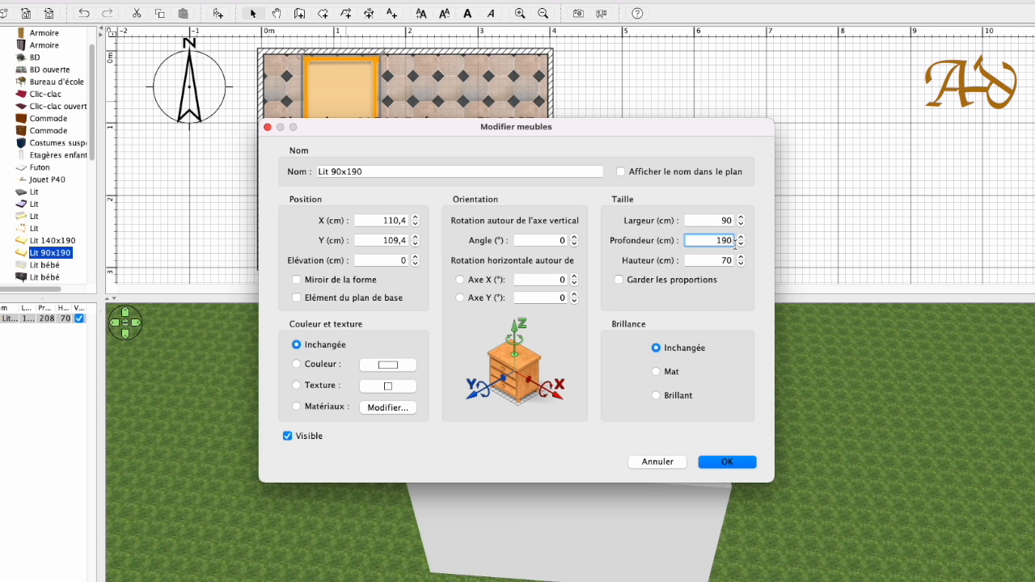
{"action": "left_click", "coordinate": [714, 461]}
{"action": "left_click_drag", "start_coordinate": [342, 104], "coordinate": [341, 89]}
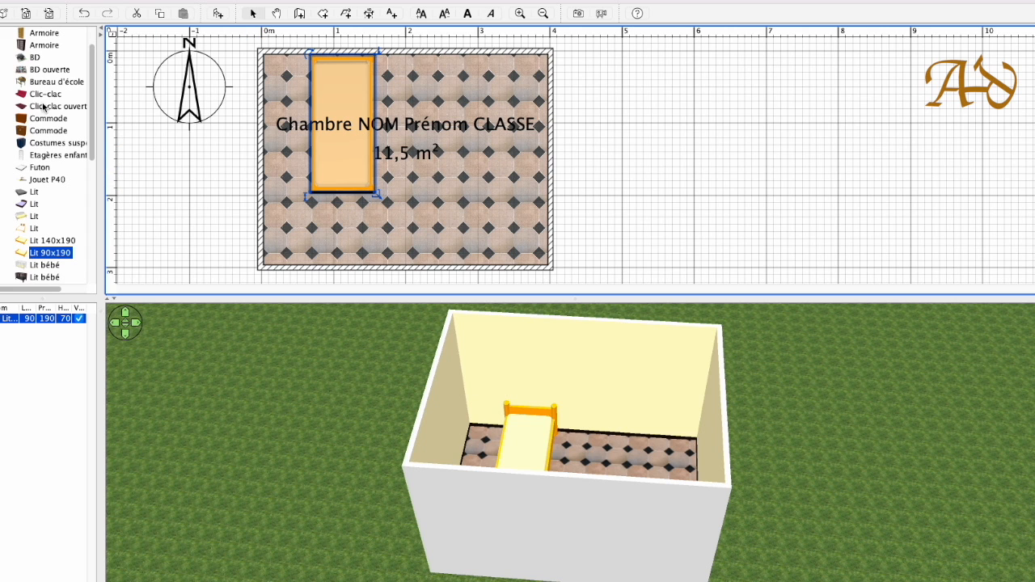
Place the Table de nuit with the open frame against the north wall, between the west wall and the bed
{"action": "scroll", "coordinate": [47, 113], "scroll_direction": "up", "scroll_amount": 2}
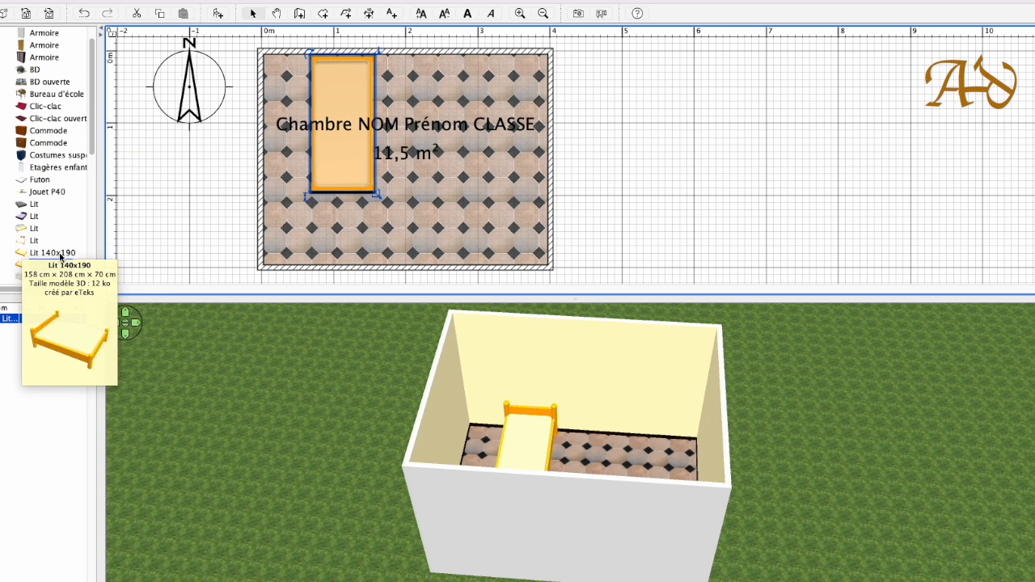
{"action": "scroll", "coordinate": [63, 233], "scroll_direction": "down", "scroll_amount": 2}
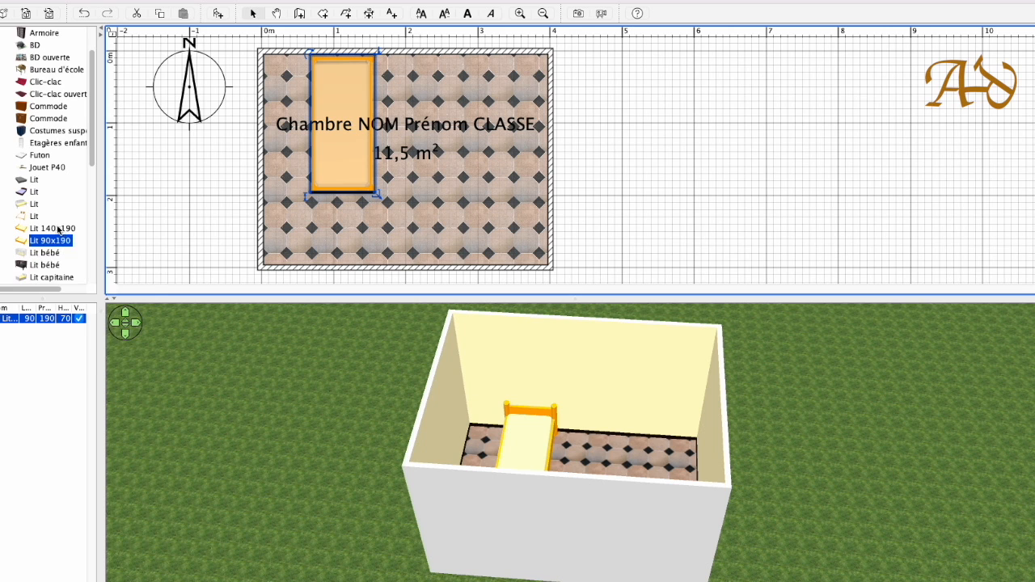
{"action": "scroll", "coordinate": [48, 258], "scroll_direction": "down", "scroll_amount": 5}
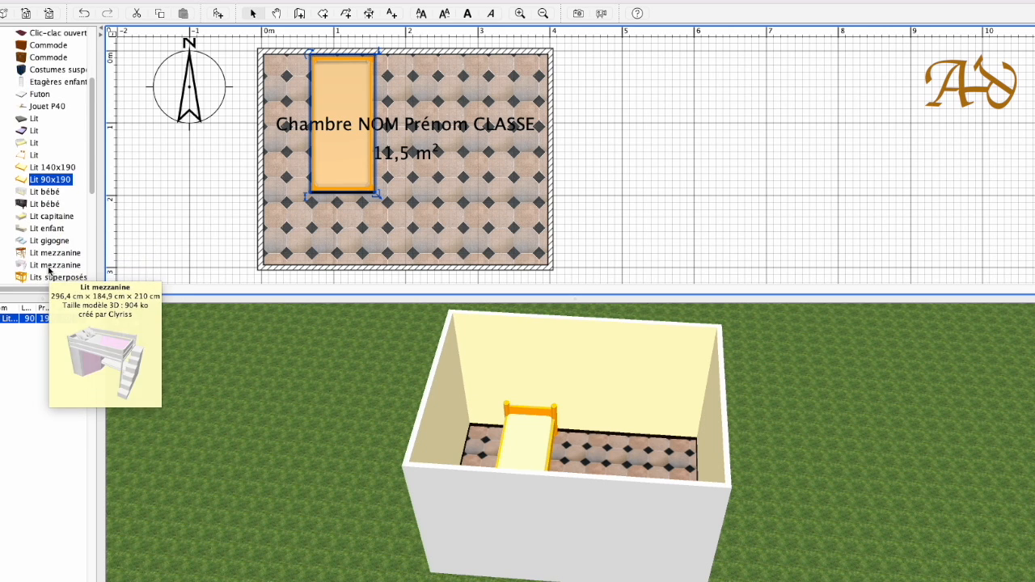
{"action": "scroll", "coordinate": [49, 271], "scroll_direction": "down", "scroll_amount": 8}
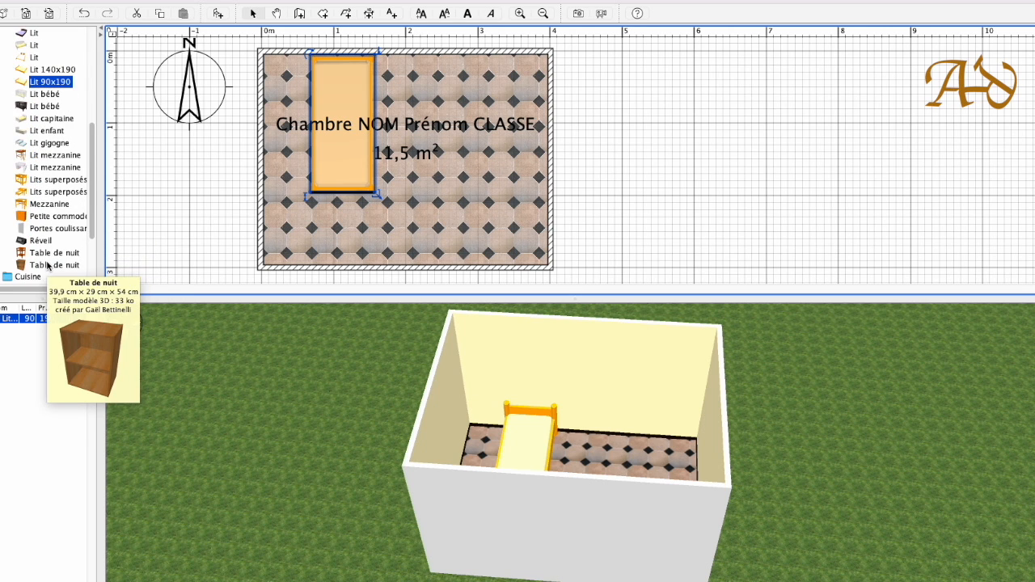
{"action": "left_click", "coordinate": [55, 253]}
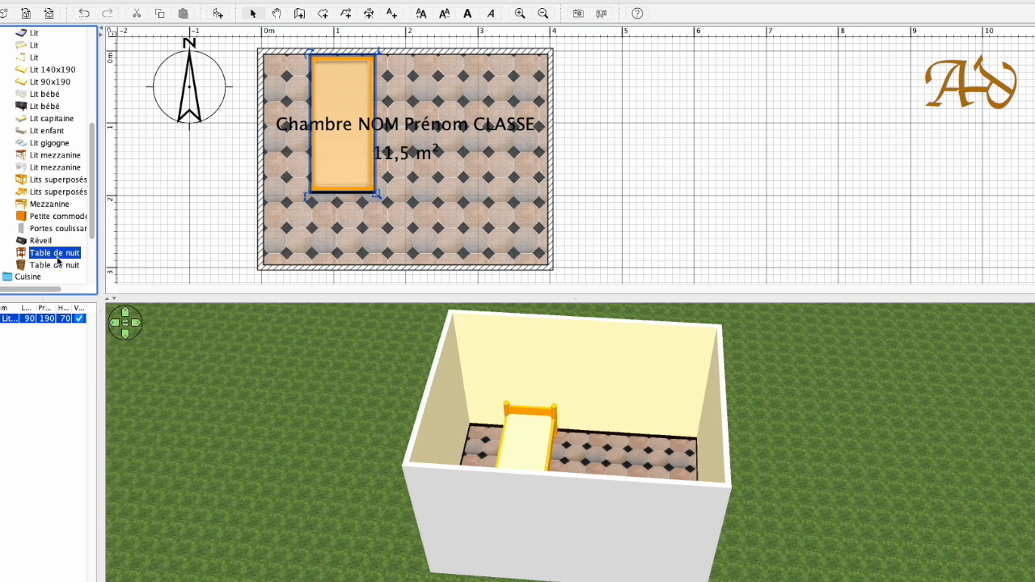
{"action": "left_click_drag", "start_coordinate": [50, 257], "coordinate": [282, 69]}
Expand the Portes et fenêtres category of the furniture catalogue and find its window models
{"action": "scroll", "coordinate": [42, 171], "scroll_direction": "down", "scroll_amount": 5}
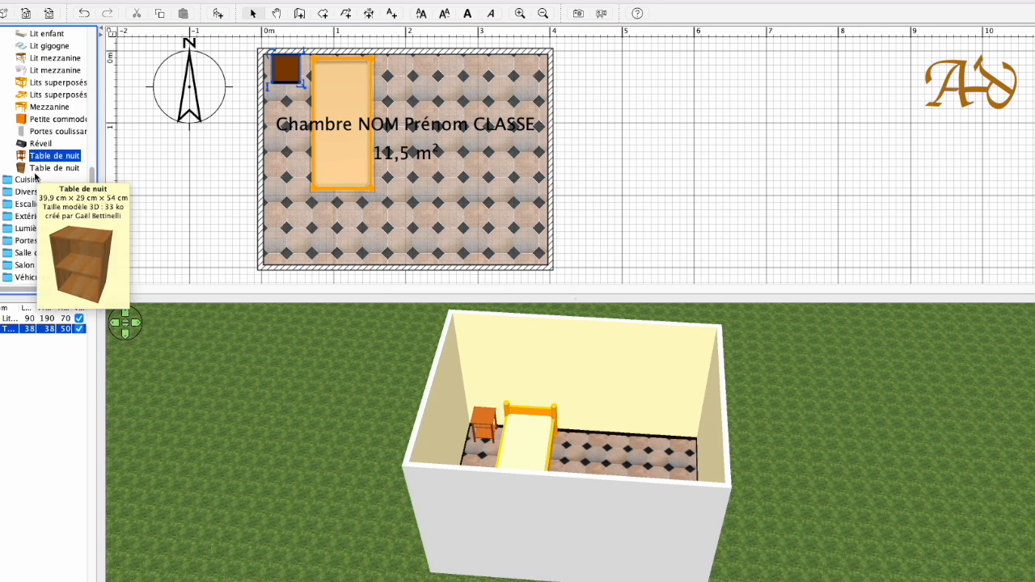
{"action": "left_click", "coordinate": [5, 240]}
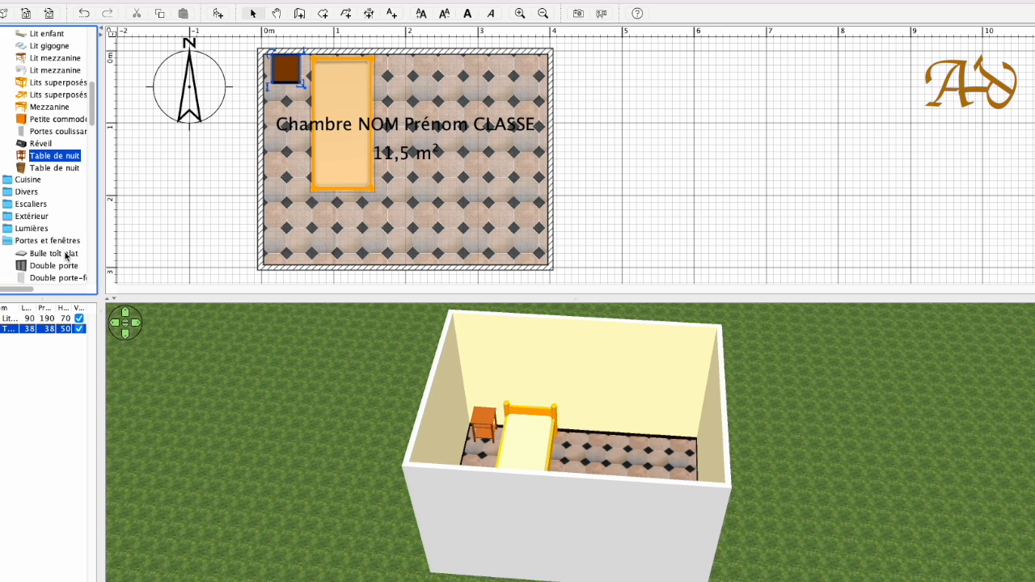
{"action": "scroll", "coordinate": [61, 257], "scroll_direction": "down", "scroll_amount": 5}
{"action": "scroll", "coordinate": [52, 254], "scroll_direction": "down", "scroll_amount": 4}
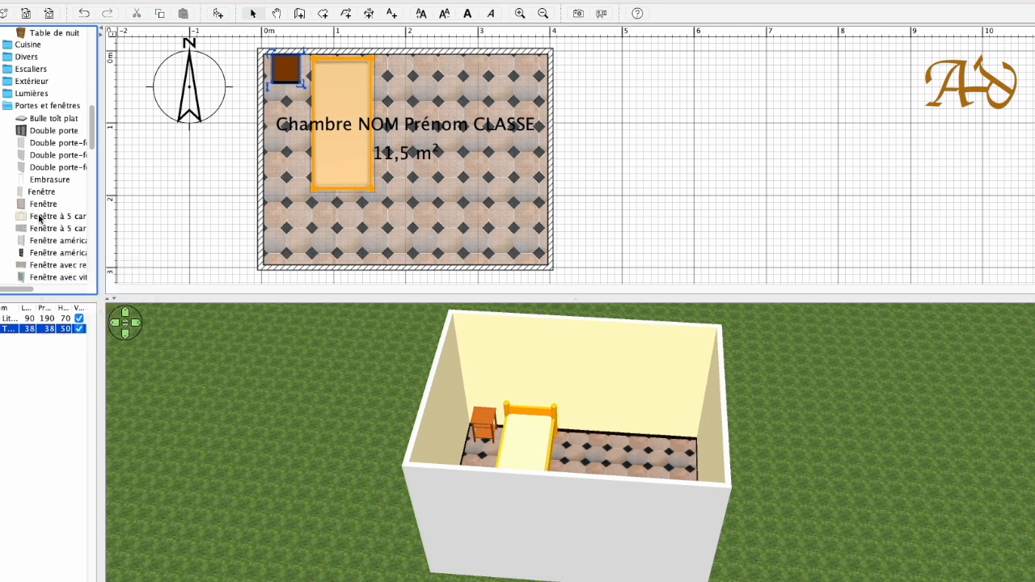
{"action": "scroll", "coordinate": [53, 193], "scroll_direction": "down", "scroll_amount": 1}
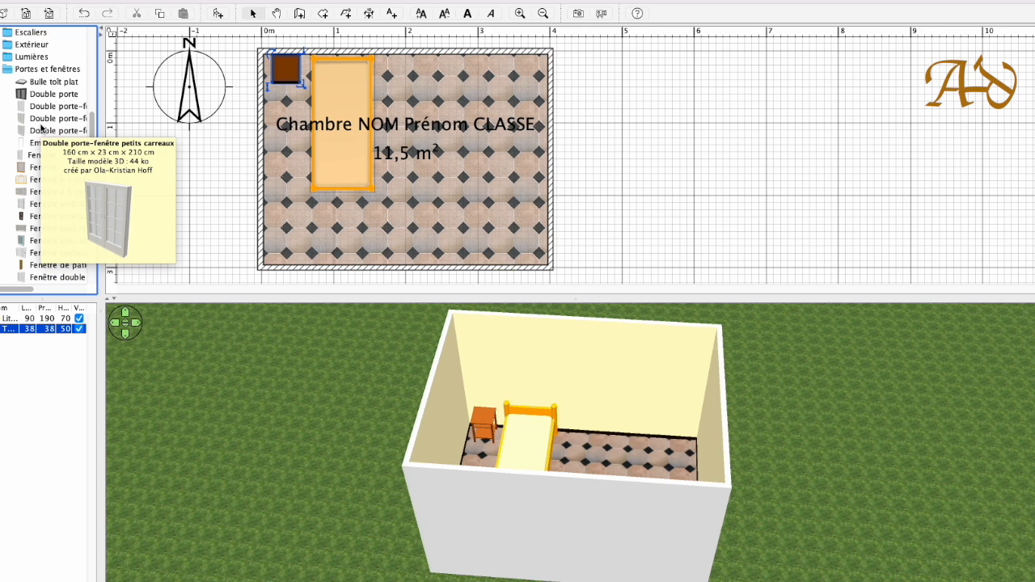
{"action": "left_click", "coordinate": [41, 120]}
{"action": "left_click_drag", "start_coordinate": [42, 123], "coordinate": [263, 117]}
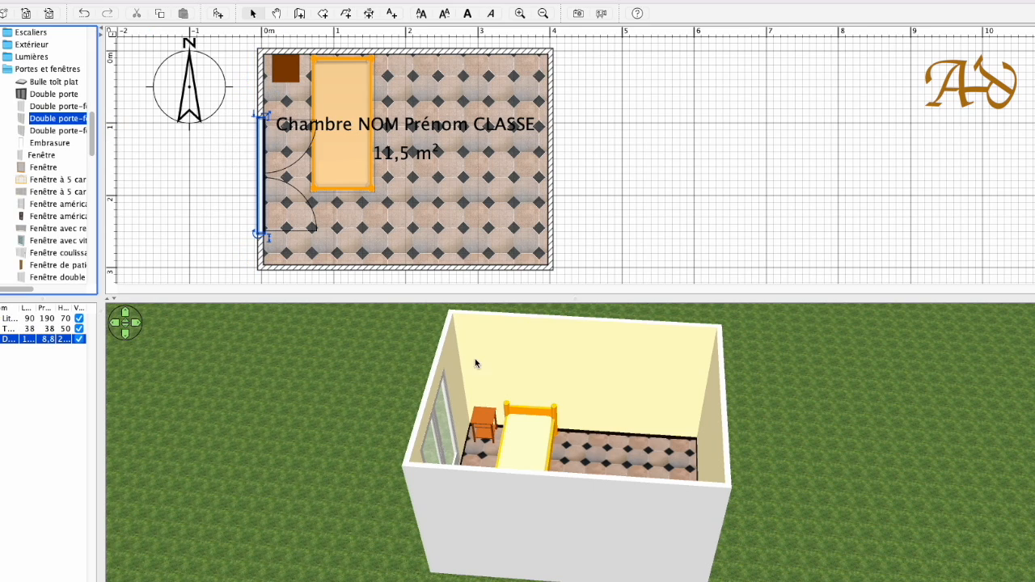
{"action": "left_click_drag", "start_coordinate": [476, 363], "coordinate": [428, 424]}
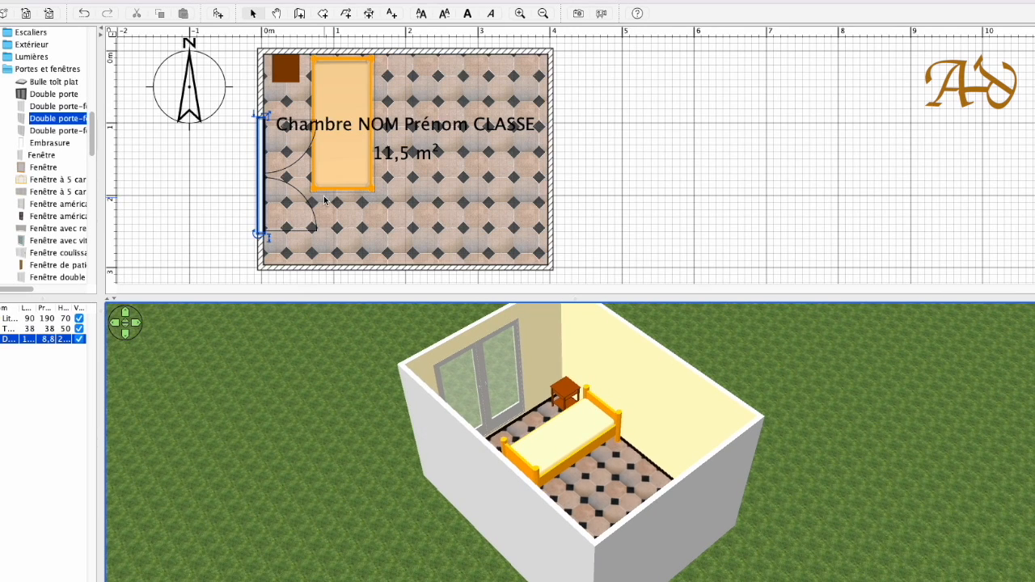
{"action": "left_click", "coordinate": [257, 165]}
{"action": "key", "text": "Delete"}
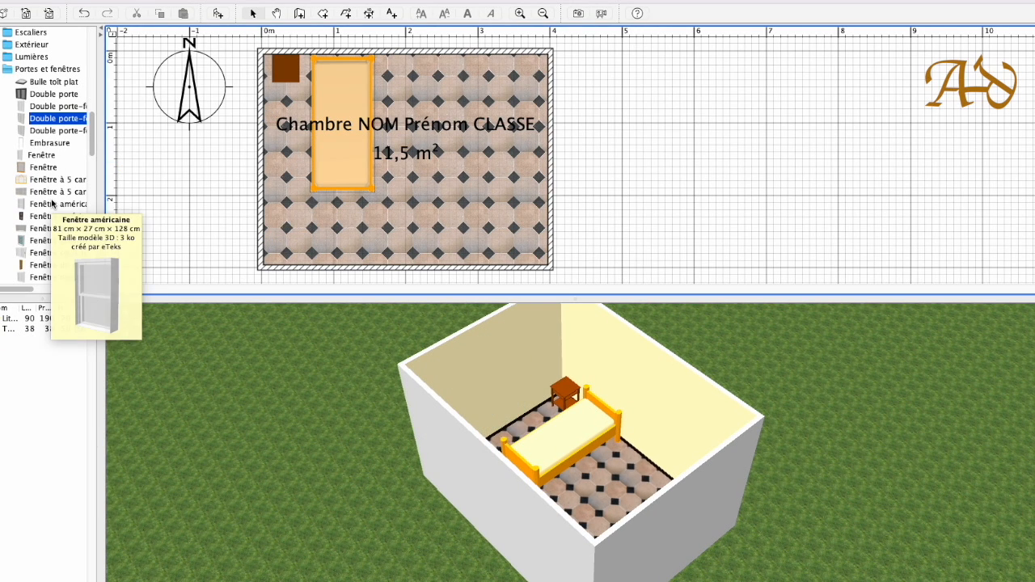
Place a Fenêtre américaine in the west wall, about 1 m from the north wall
{"action": "left_click_drag", "start_coordinate": [49, 211], "coordinate": [247, 131]}
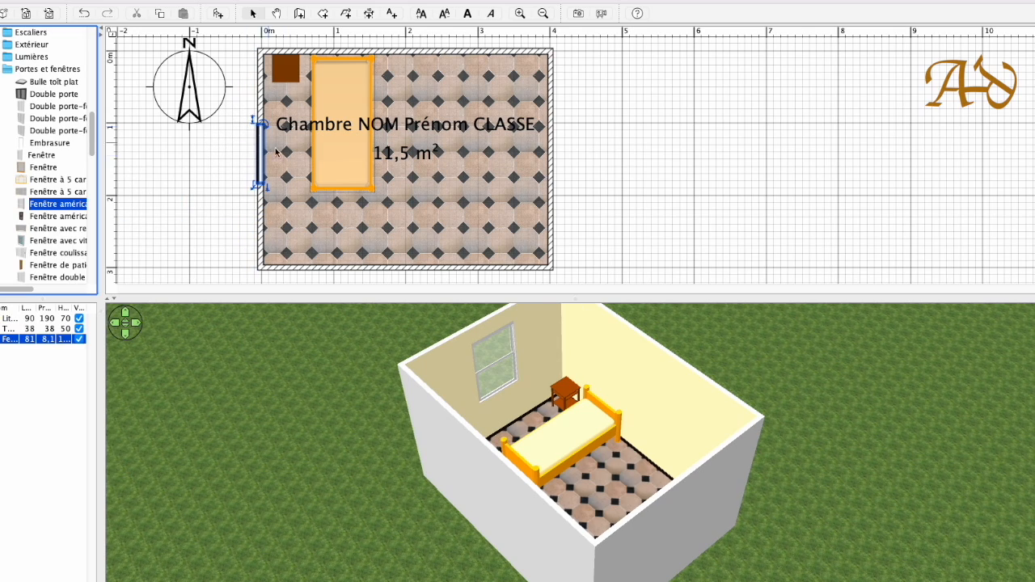
{"action": "left_click_drag", "start_coordinate": [549, 381], "coordinate": [697, 507]}
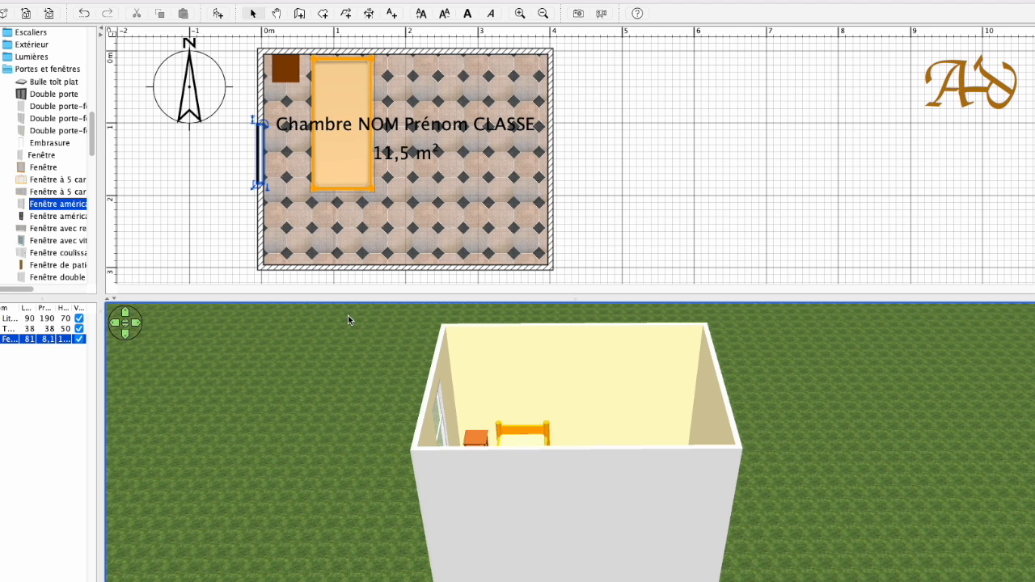
Place a Porte ouverte in the south wall near the east corner, opening into the room
{"action": "left_click_drag", "start_coordinate": [88, 120], "coordinate": [87, 253]}
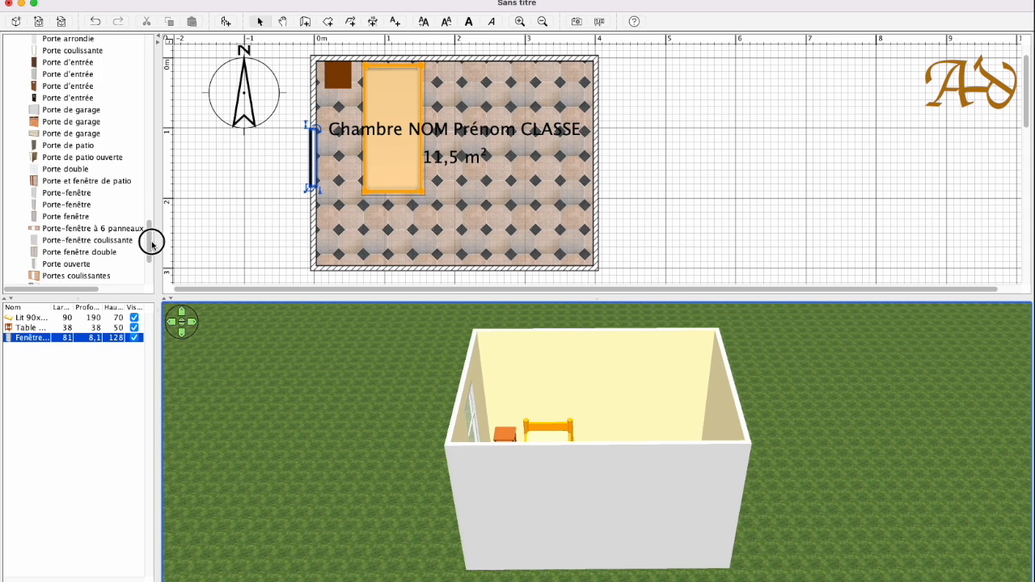
{"action": "left_click_drag", "start_coordinate": [151, 241], "coordinate": [151, 246]}
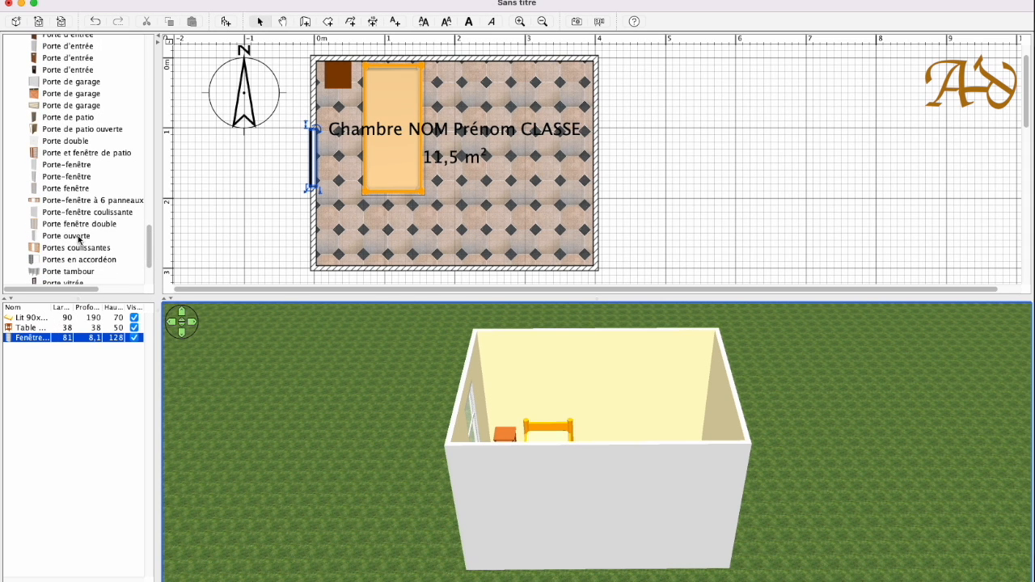
{"action": "left_click_drag", "start_coordinate": [78, 236], "coordinate": [503, 242]}
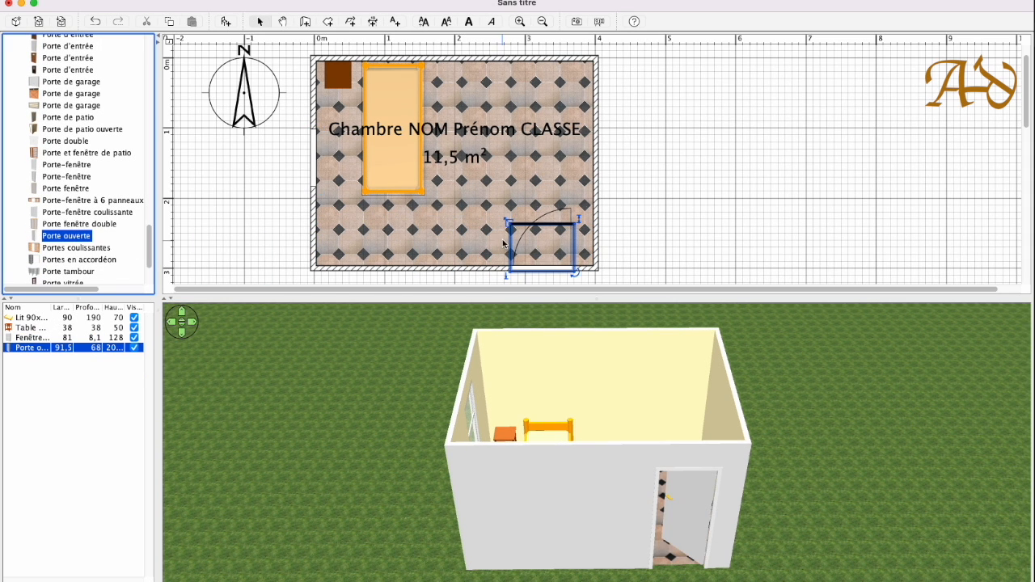
Set the open door's width to 90 cm and its height to 210 cm
{"action": "double_click", "coordinate": [541, 268]}
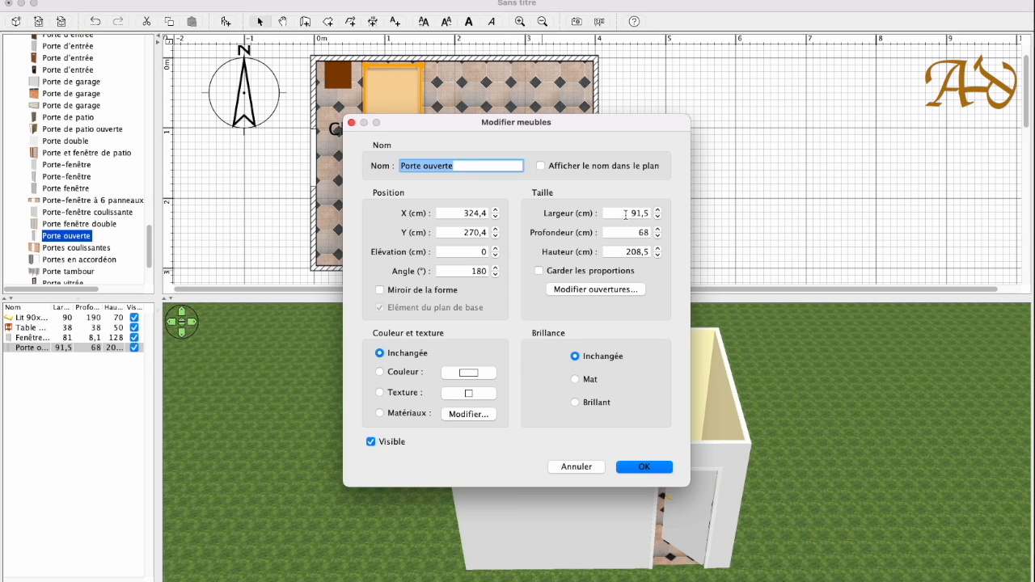
{"action": "double_click", "coordinate": [645, 214]}
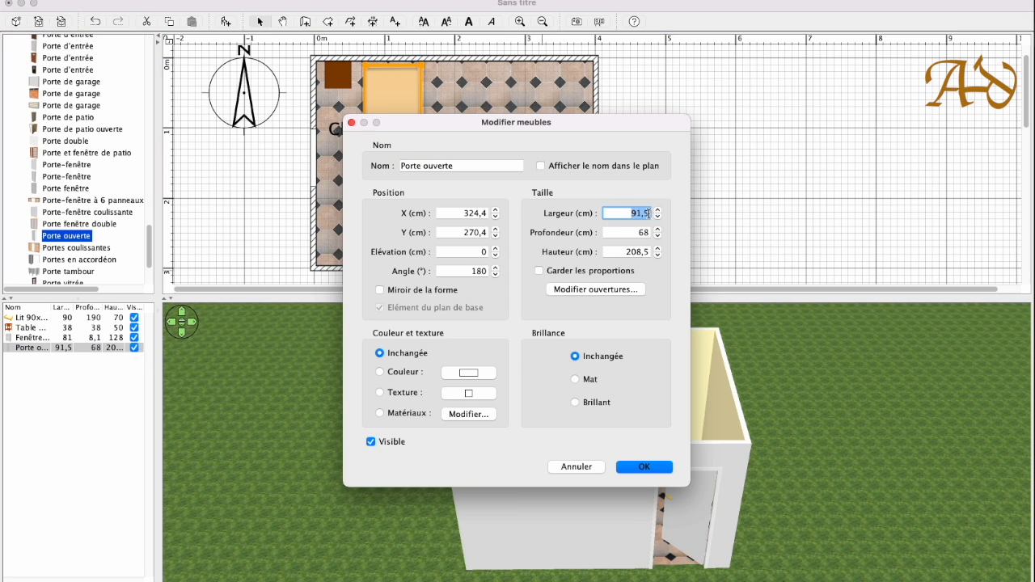
{"action": "type", "text": "90"}
{"action": "double_click", "coordinate": [647, 251]}
{"action": "type", "text": "210"}
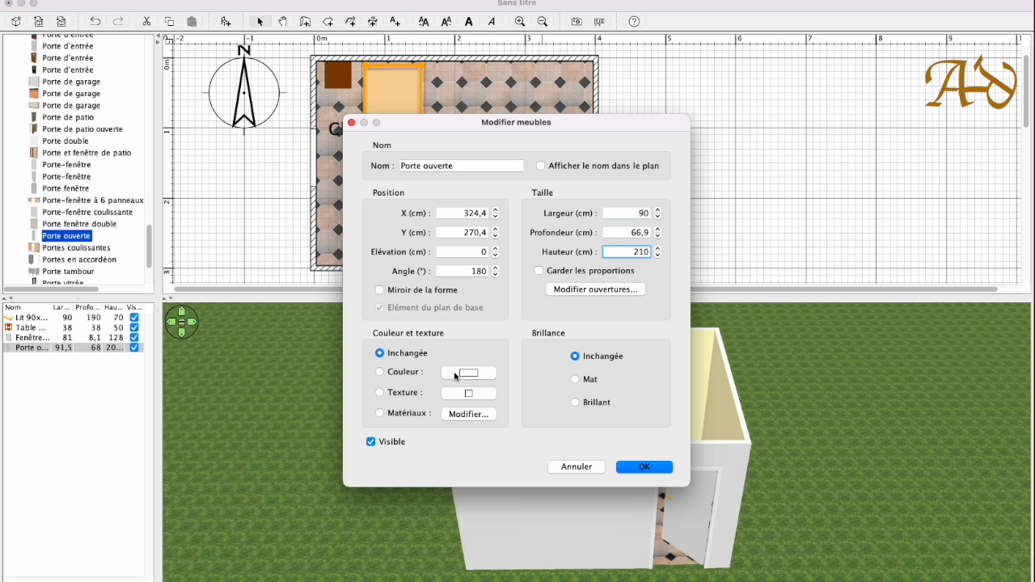
Colour the door brown and apply its new settings
{"action": "left_click", "coordinate": [455, 374]}
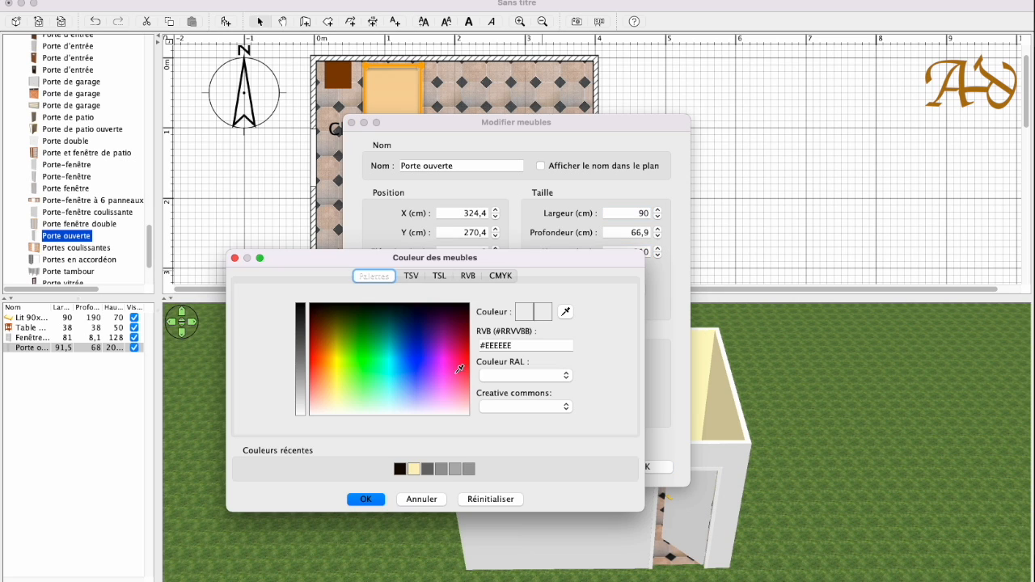
{"action": "left_click", "coordinate": [329, 324]}
{"action": "left_click", "coordinate": [366, 500]}
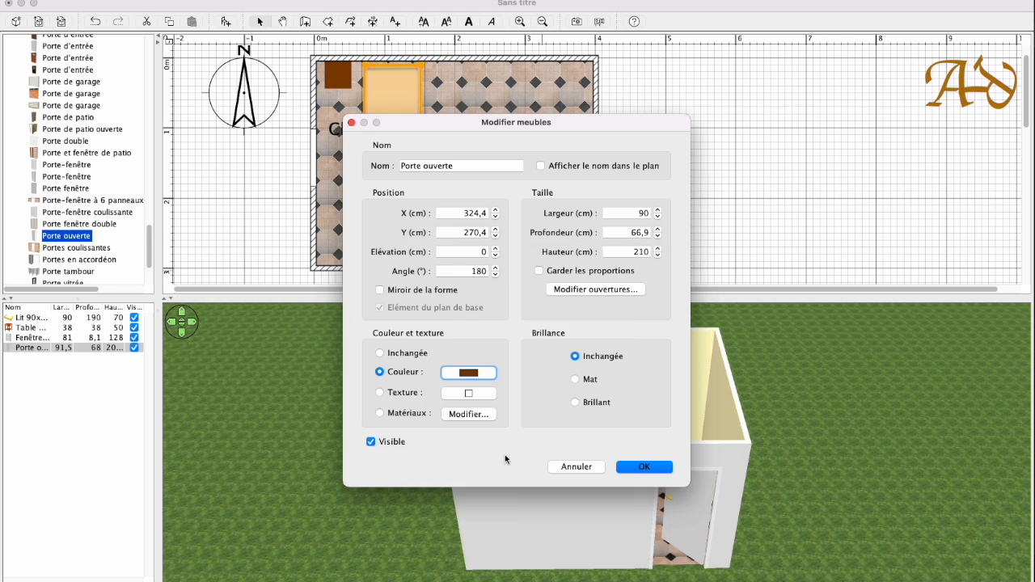
{"action": "left_click", "coordinate": [634, 467]}
{"action": "left_click_drag", "start_coordinate": [639, 467], "coordinate": [682, 486]}
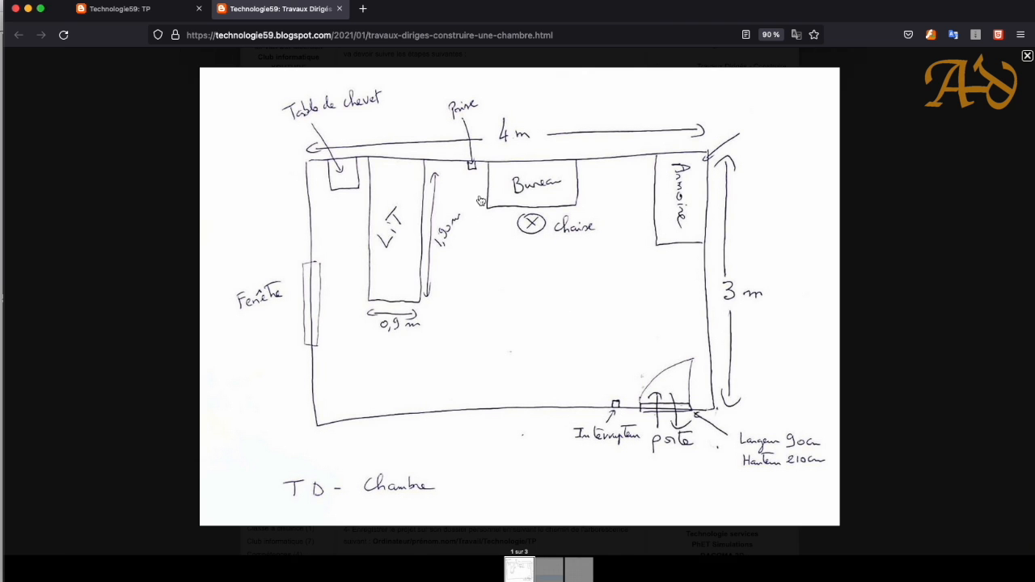
Following the exercise sketch, place the dark Bureau with the green top from the Salon category against the north wall, about 1.9 m from the west wall
{"action": "left_click", "coordinate": [141, 8]}
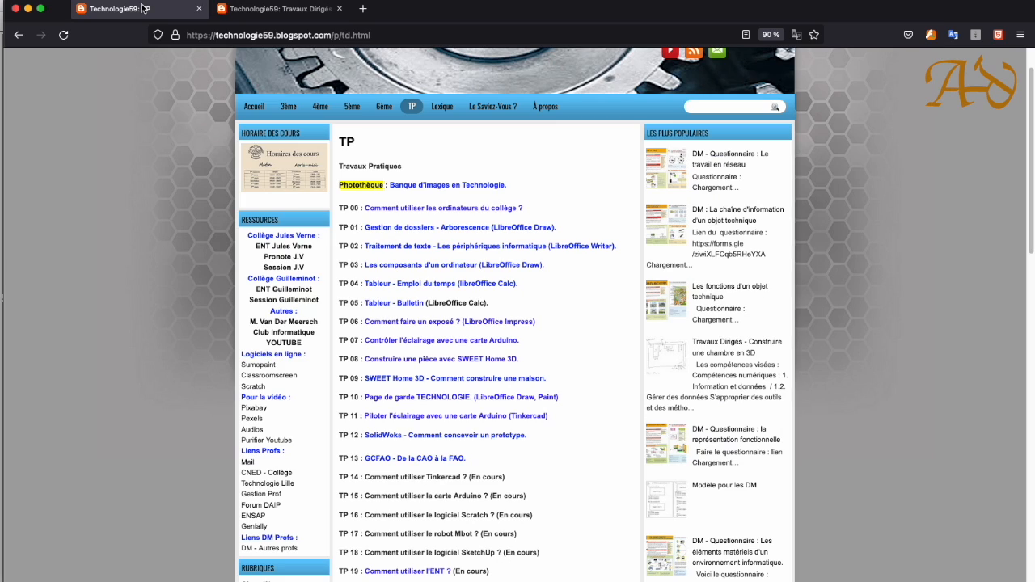
{"action": "left_click", "coordinate": [275, 8]}
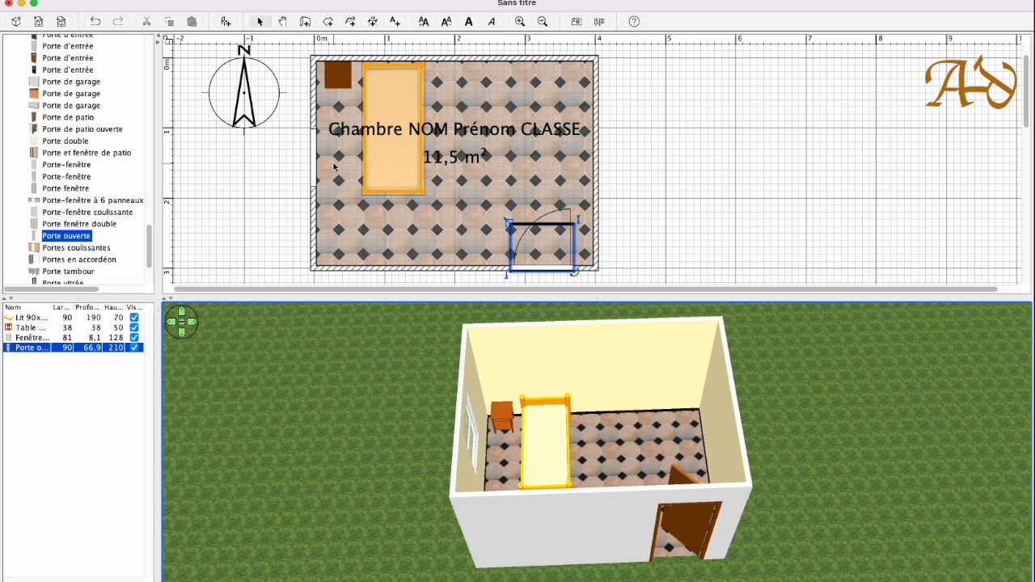
{"action": "scroll", "coordinate": [109, 216], "scroll_direction": "down", "scroll_amount": 3}
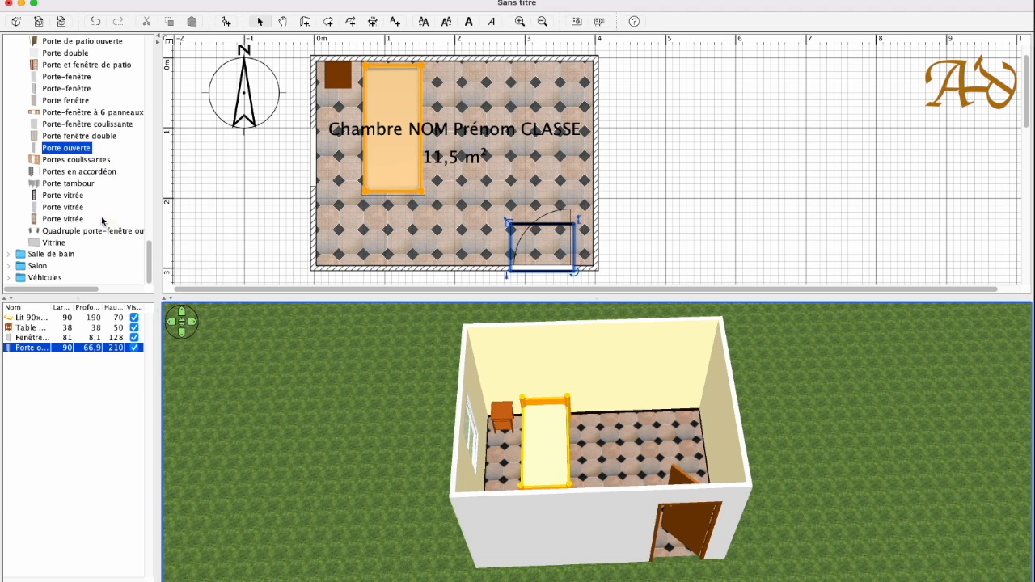
{"action": "left_click", "coordinate": [8, 267]}
{"action": "scroll", "coordinate": [49, 243], "scroll_direction": "down", "scroll_amount": 5}
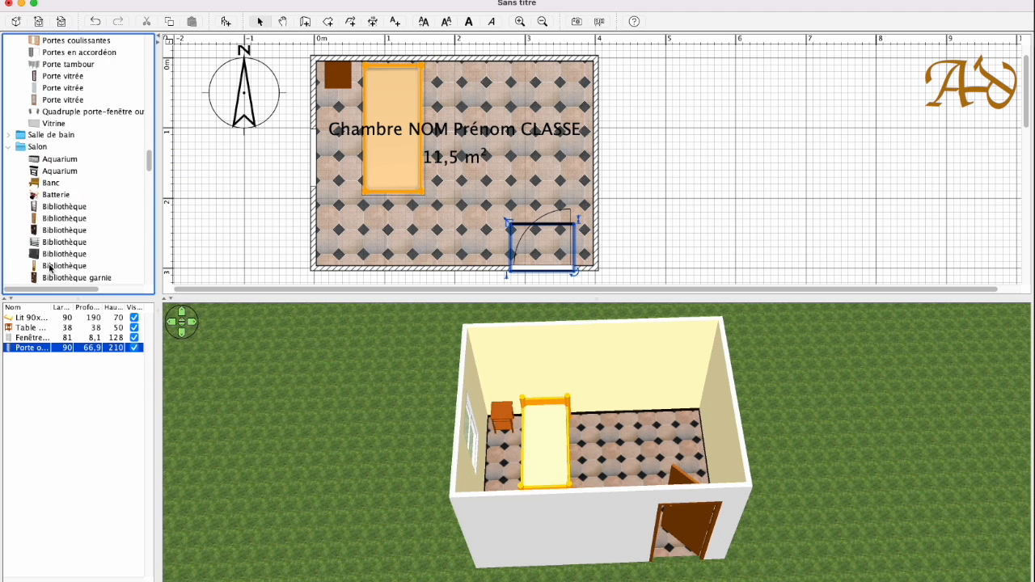
{"action": "scroll", "coordinate": [81, 226], "scroll_direction": "down", "scroll_amount": 3}
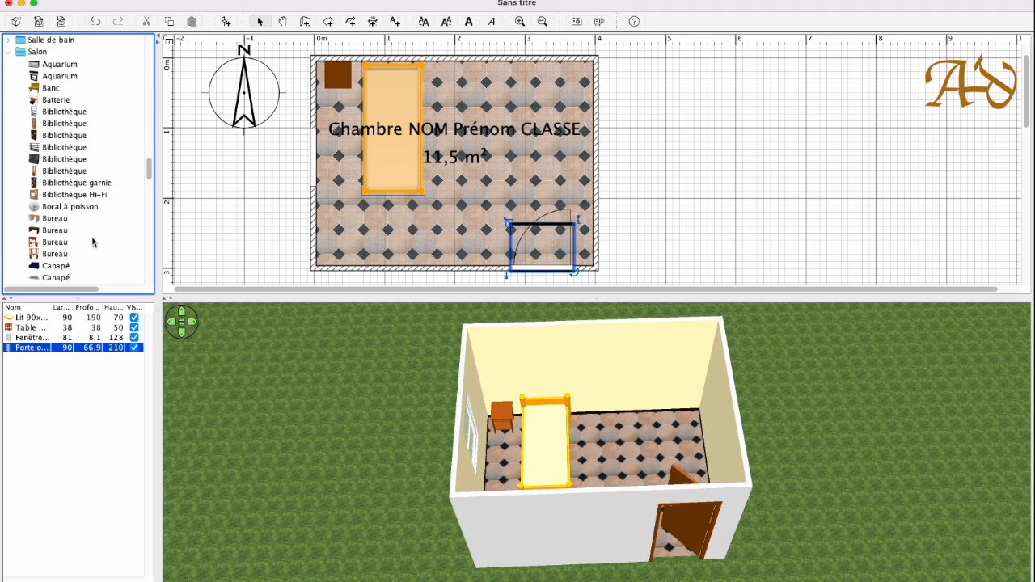
{"action": "left_click_drag", "start_coordinate": [65, 209], "coordinate": [451, 64]}
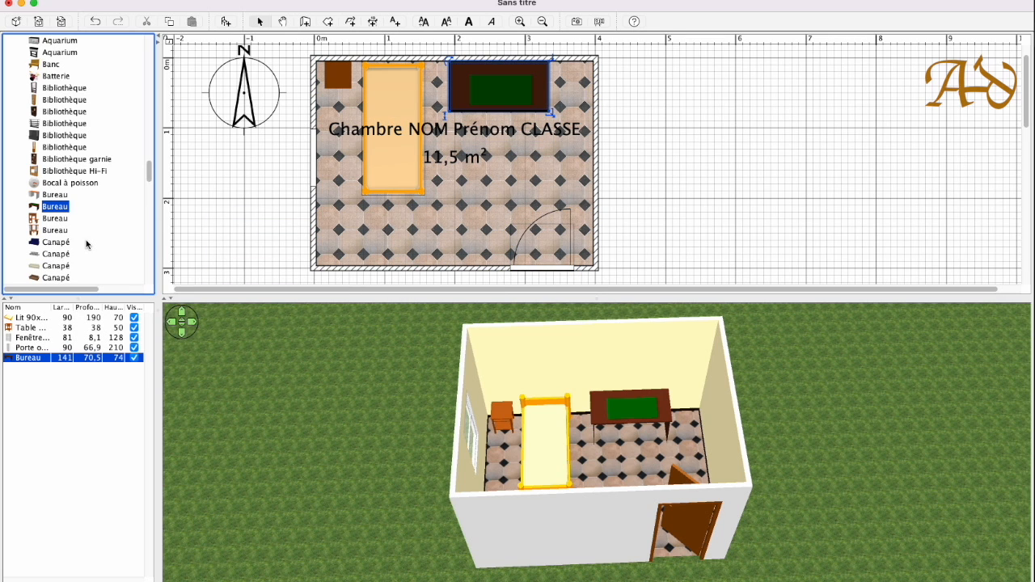
Place the dark wooden Chaise, 38 x 52 x 98 cm, outside the room beyond the east wall and turn it around to face north
{"action": "scroll", "coordinate": [84, 238], "scroll_direction": "down", "scroll_amount": 3}
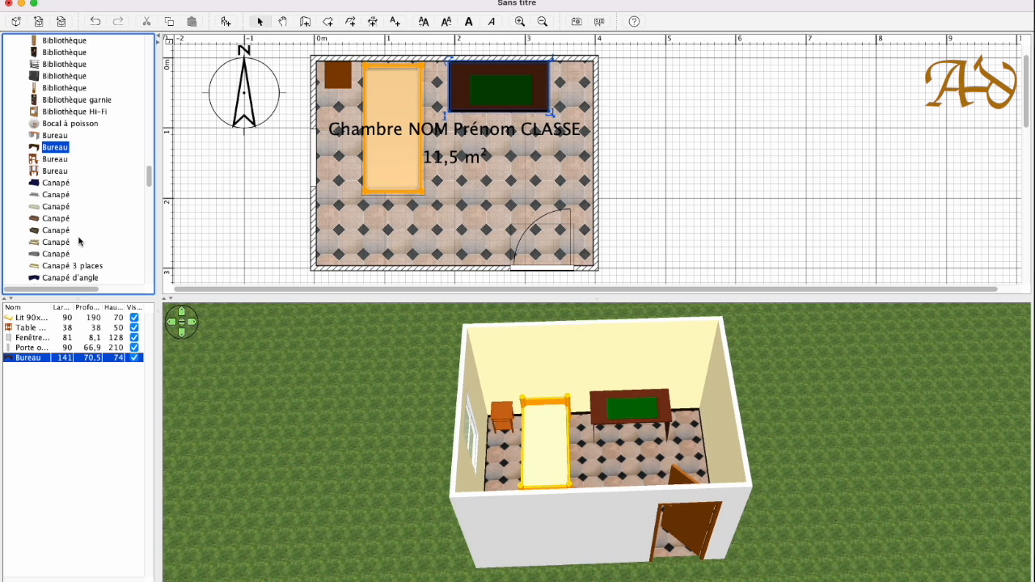
{"action": "scroll", "coordinate": [79, 240], "scroll_direction": "up", "scroll_amount": 5}
{"action": "scroll", "coordinate": [76, 239], "scroll_direction": "down", "scroll_amount": 5}
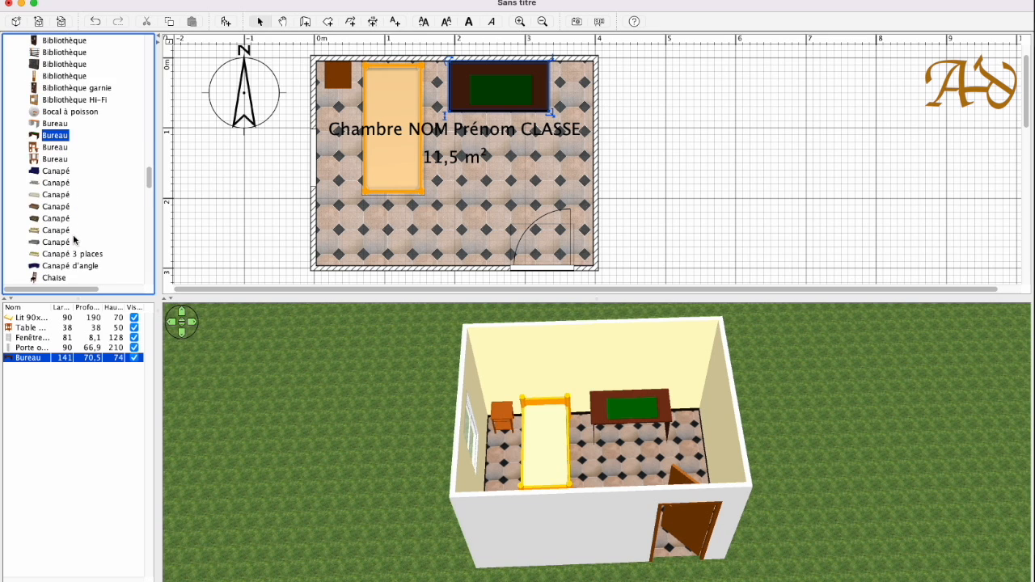
{"action": "scroll", "coordinate": [72, 239], "scroll_direction": "down", "scroll_amount": 6}
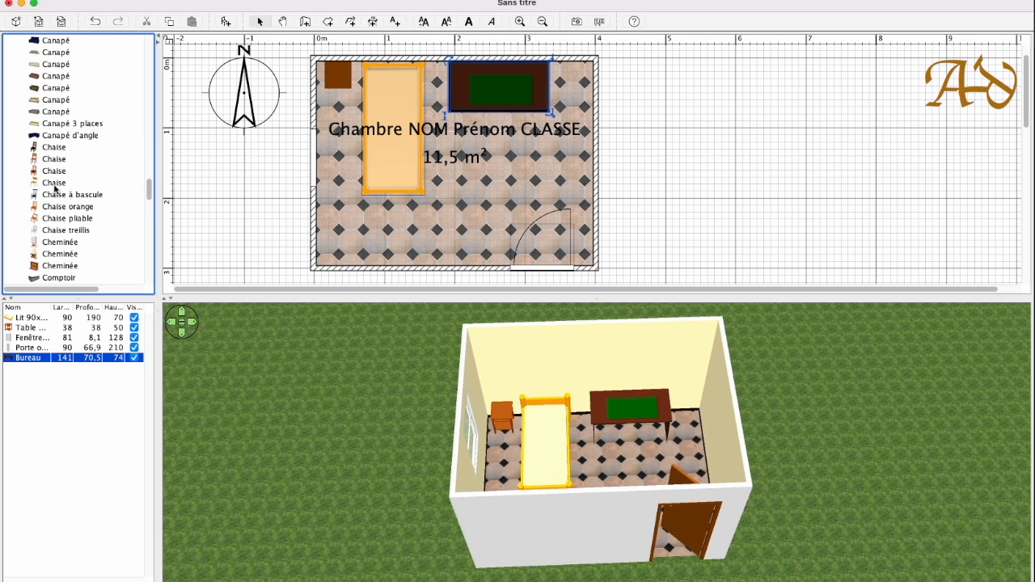
{"action": "mouse_move", "coordinate": [51, 150]}
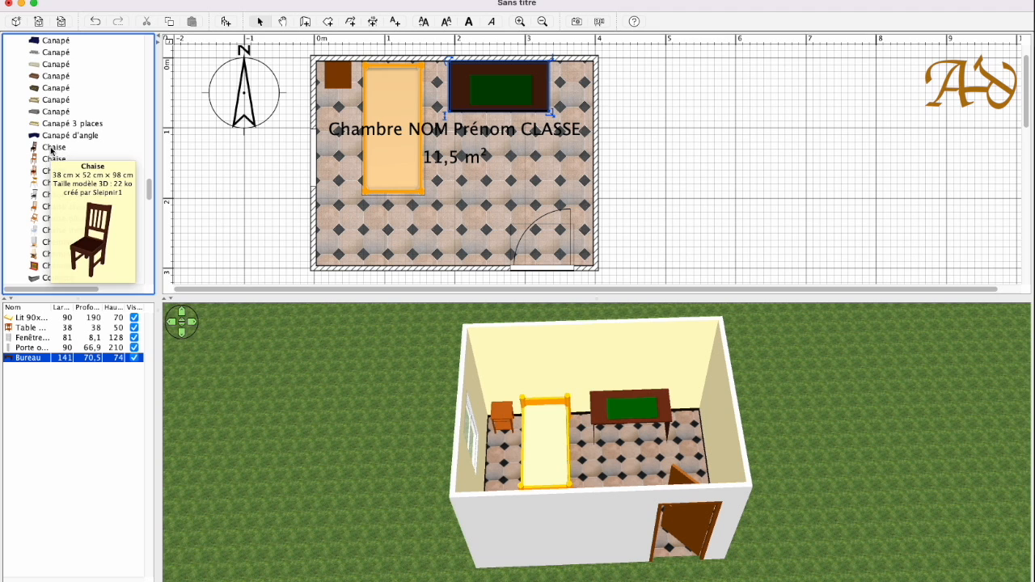
{"action": "left_click_drag", "start_coordinate": [51, 149], "coordinate": [670, 140]}
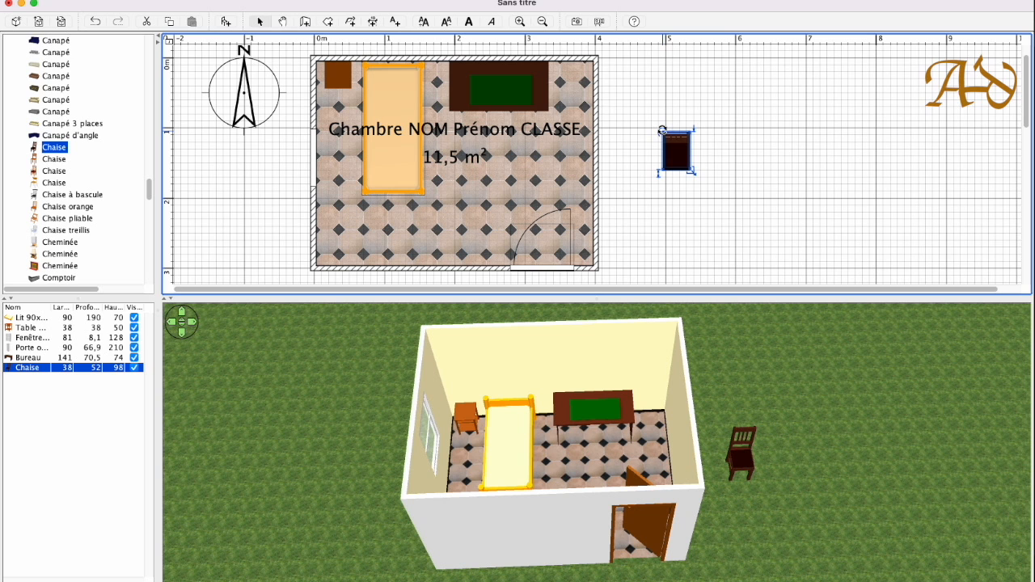
{"action": "left_click_drag", "start_coordinate": [661, 132], "coordinate": [691, 171]}
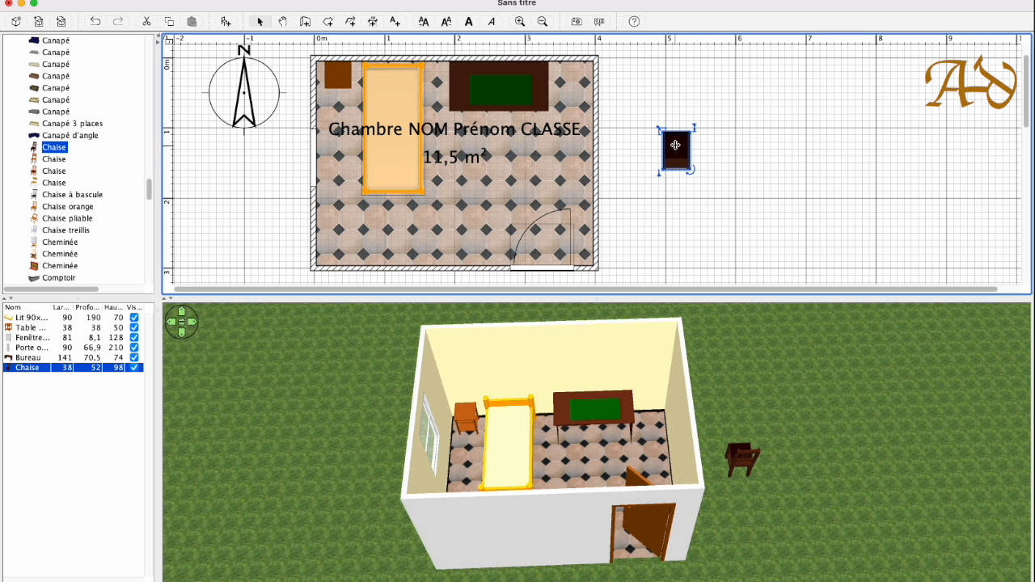
Move the chair to the desk's south side, partly tucked under, and place the first Armoire (100 x 54 x 165 cm) from Chambre against the east wall, north of the door
{"action": "left_click_drag", "start_coordinate": [675, 145], "coordinate": [510, 108]}
{"action": "scroll", "coordinate": [84, 139], "scroll_direction": "up", "scroll_amount": 10}
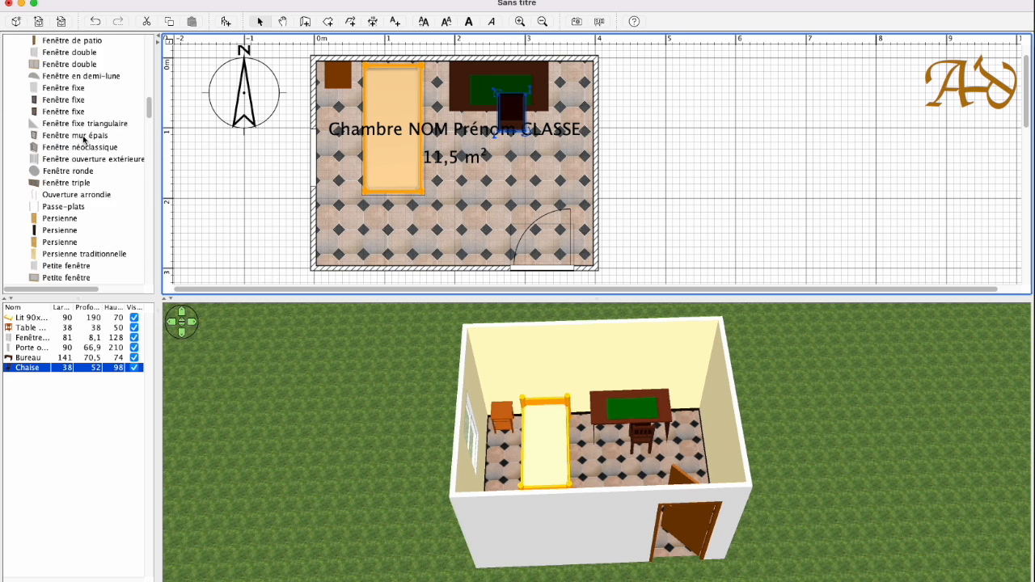
{"action": "scroll", "coordinate": [84, 139], "scroll_direction": "up", "scroll_amount": 15}
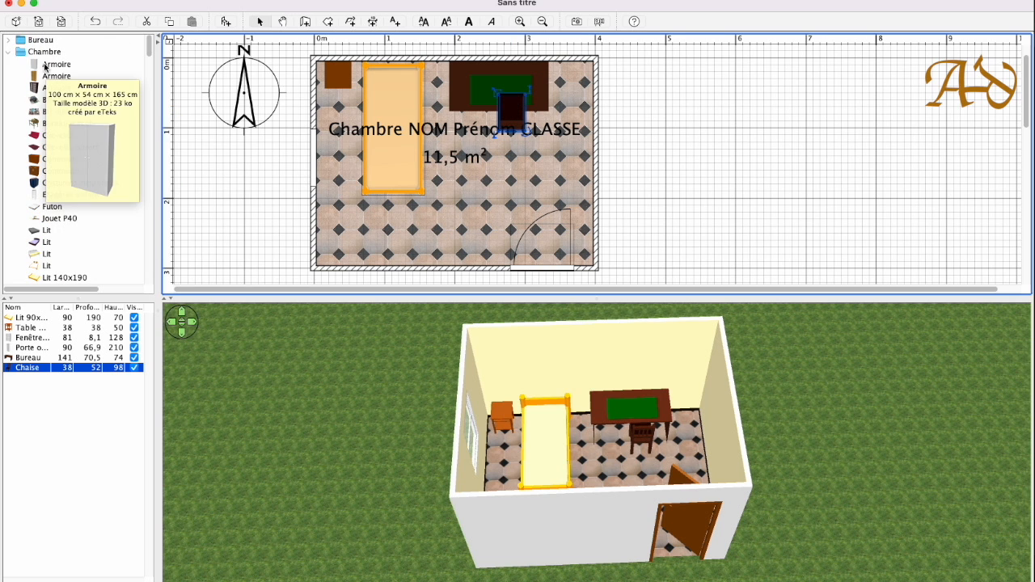
{"action": "left_click_drag", "start_coordinate": [44, 67], "coordinate": [529, 134]}
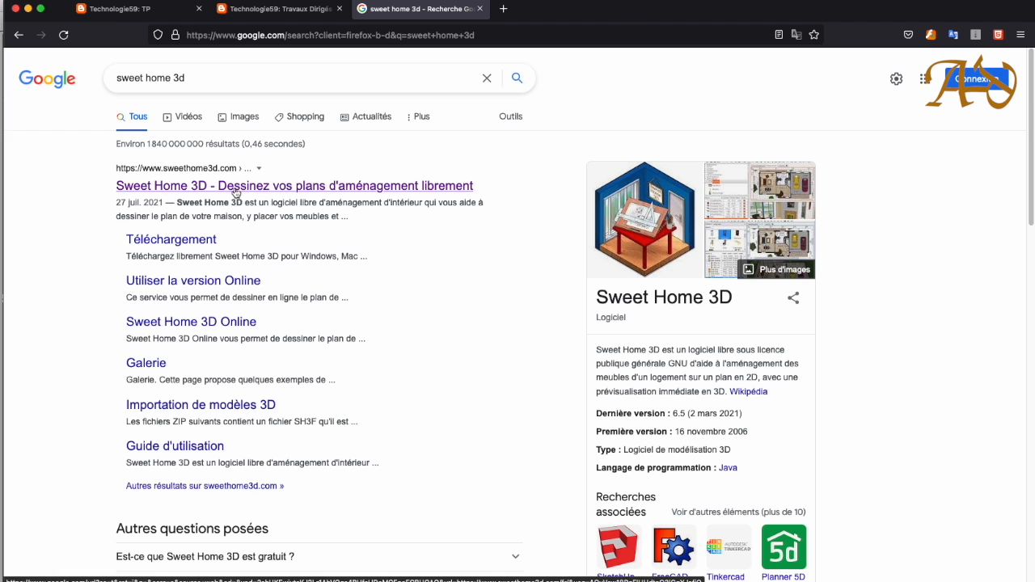
Switch to Firefox and open the free 3D models page (Modèles 3D libres) on the Sweet Home 3D website
{"action": "left_click", "coordinate": [242, 184]}
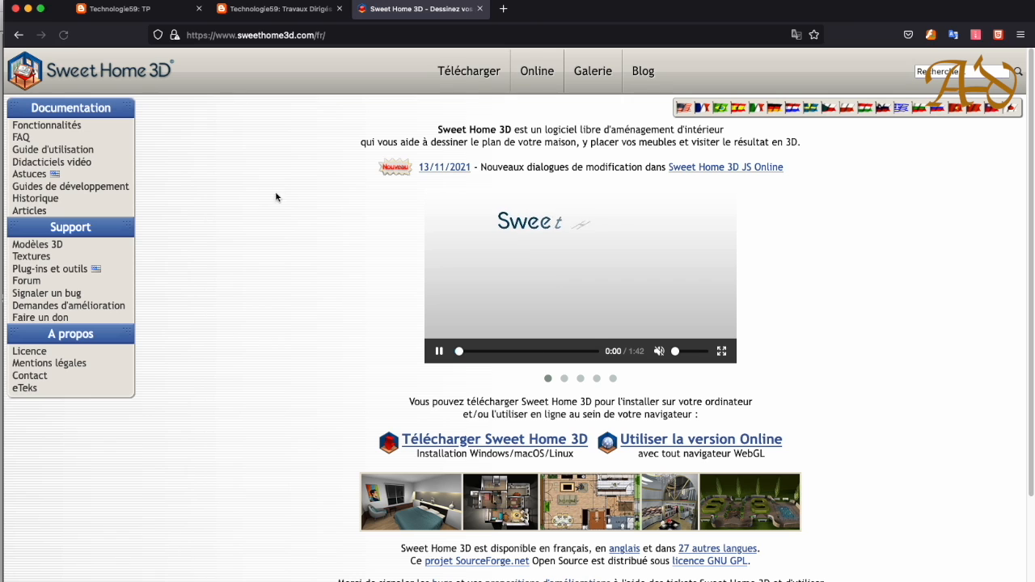
{"action": "left_click", "coordinate": [46, 246]}
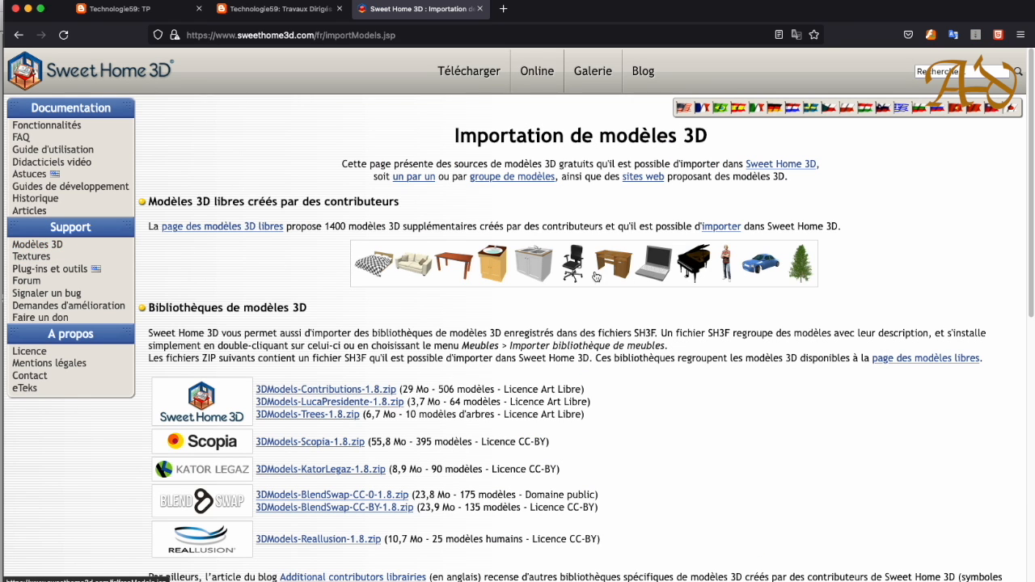
{"action": "left_click", "coordinate": [531, 270]}
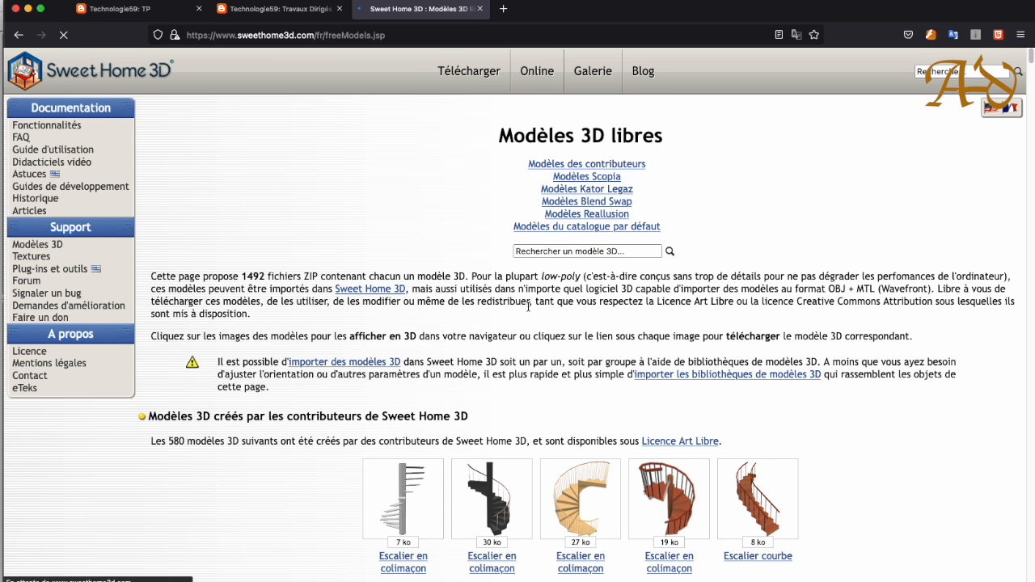
Search the free 3D models for "prise" and download the beige Prise socket model as prise.zip
{"action": "scroll", "coordinate": [528, 306], "scroll_direction": "down", "scroll_amount": 4}
{"action": "scroll", "coordinate": [541, 275], "scroll_direction": "up", "scroll_amount": 3}
{"action": "left_click", "coordinate": [567, 215]}
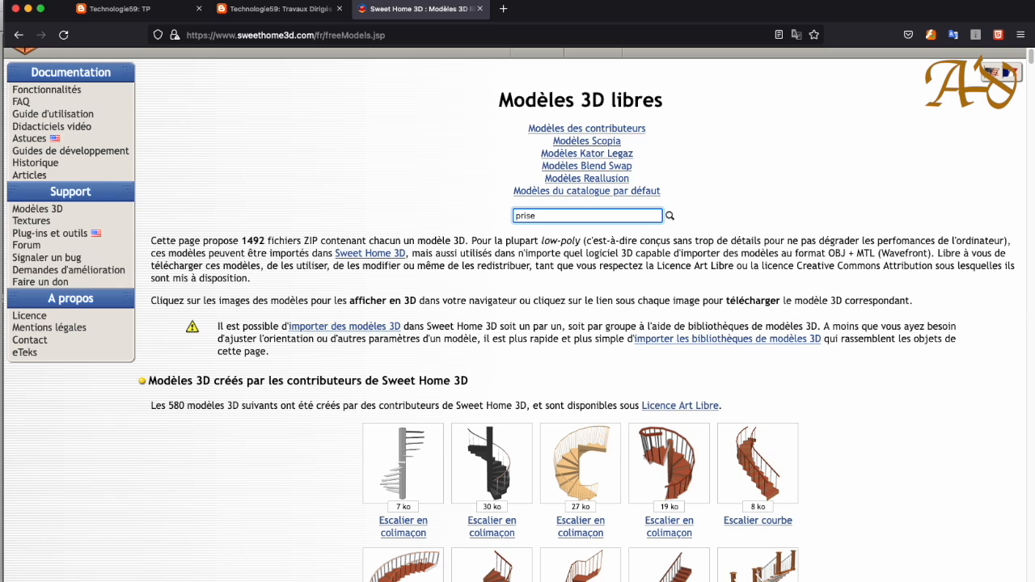
{"action": "key", "text": "Return"}
{"action": "scroll", "coordinate": [582, 242], "scroll_direction": "down", "scroll_amount": 5}
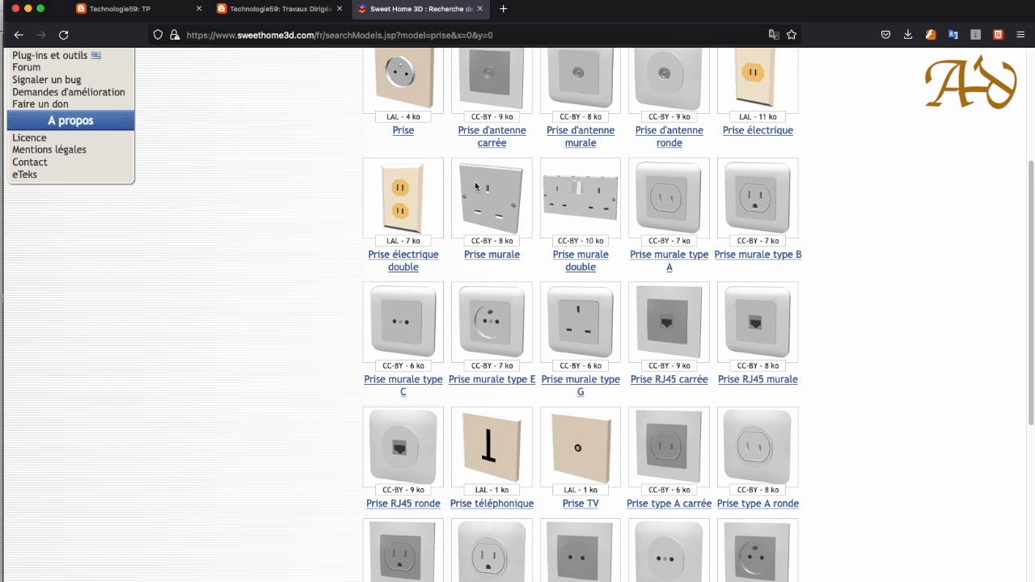
{"action": "left_click", "coordinate": [409, 133]}
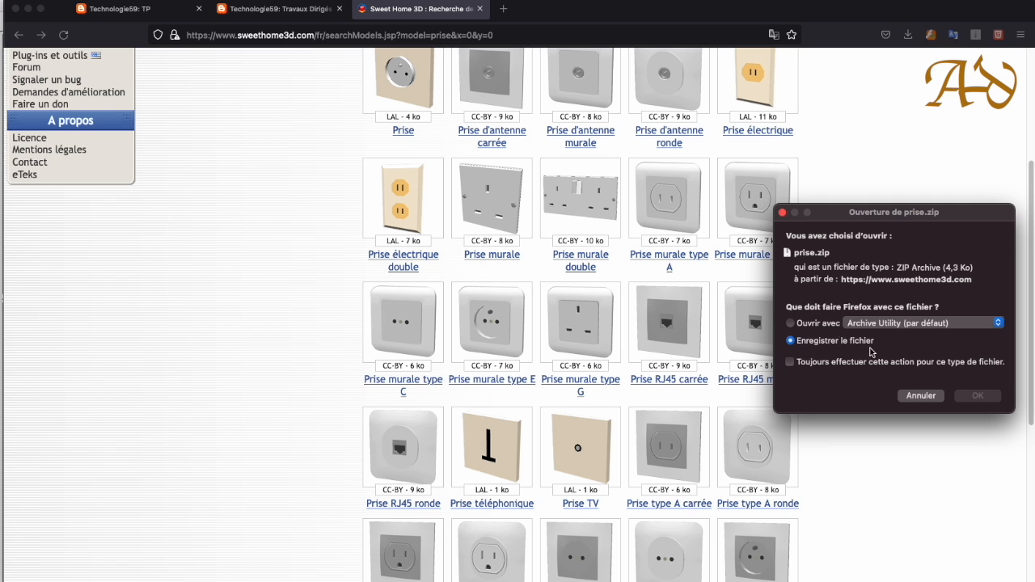
{"action": "left_click", "coordinate": [974, 395]}
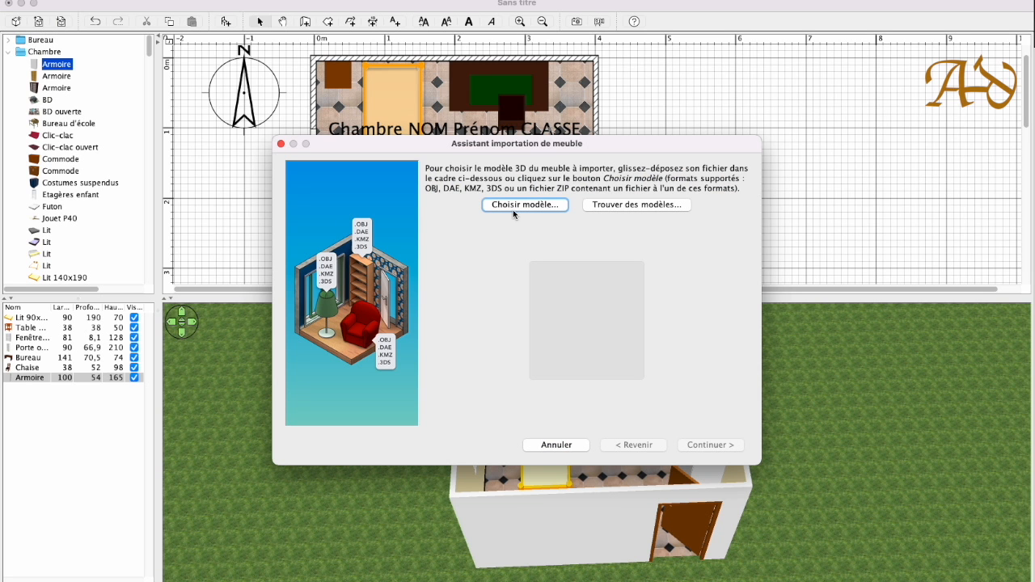
Back in Sweet Home 3D, import prise.zip as furniture, keeping its orientation, the name prise, the category Bureau and the 8 x 1.6 x 8 cm size
{"action": "left_click", "coordinate": [513, 207]}
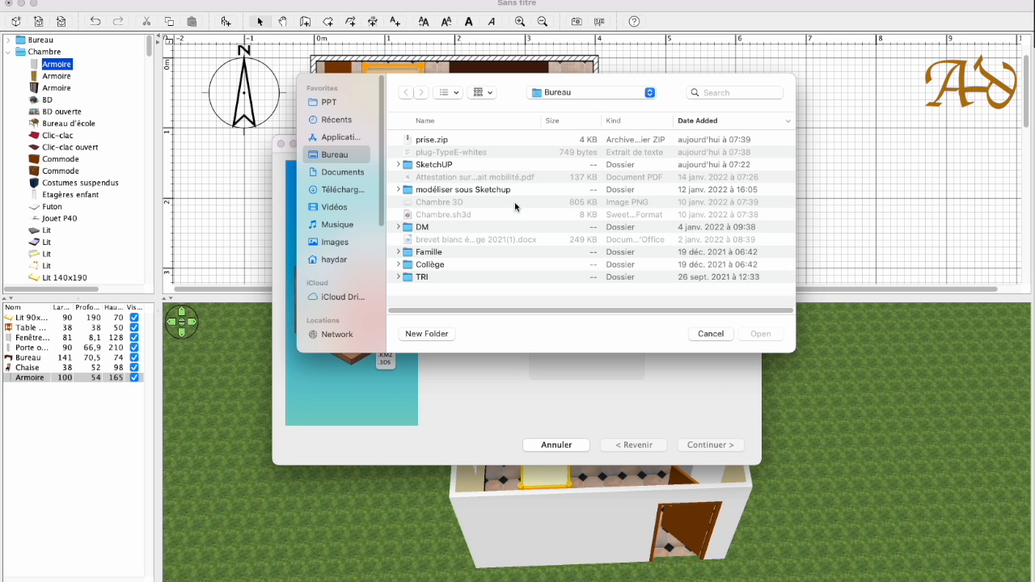
{"action": "left_click", "coordinate": [441, 140]}
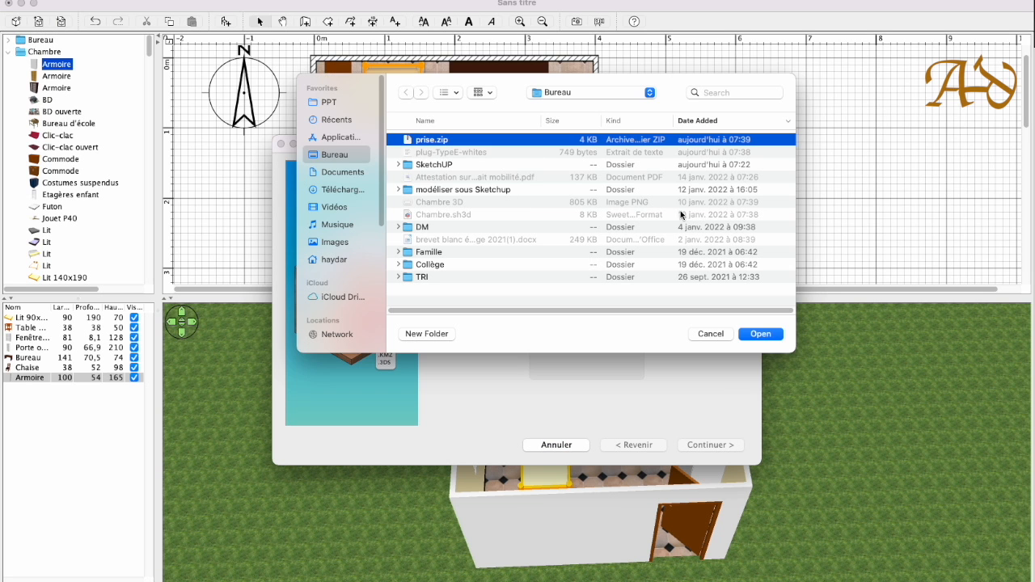
{"action": "left_click", "coordinate": [761, 334]}
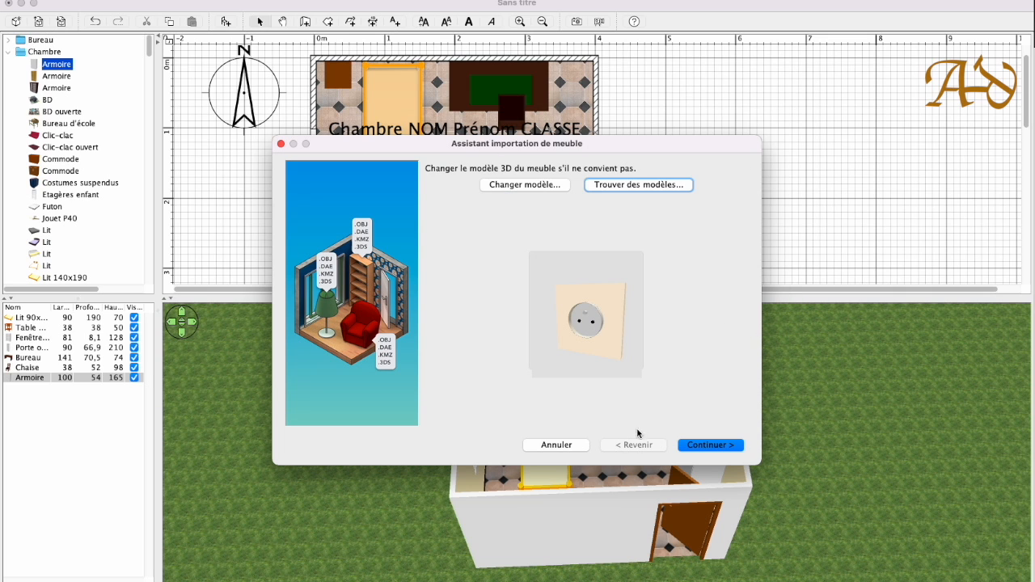
{"action": "left_click", "coordinate": [691, 445]}
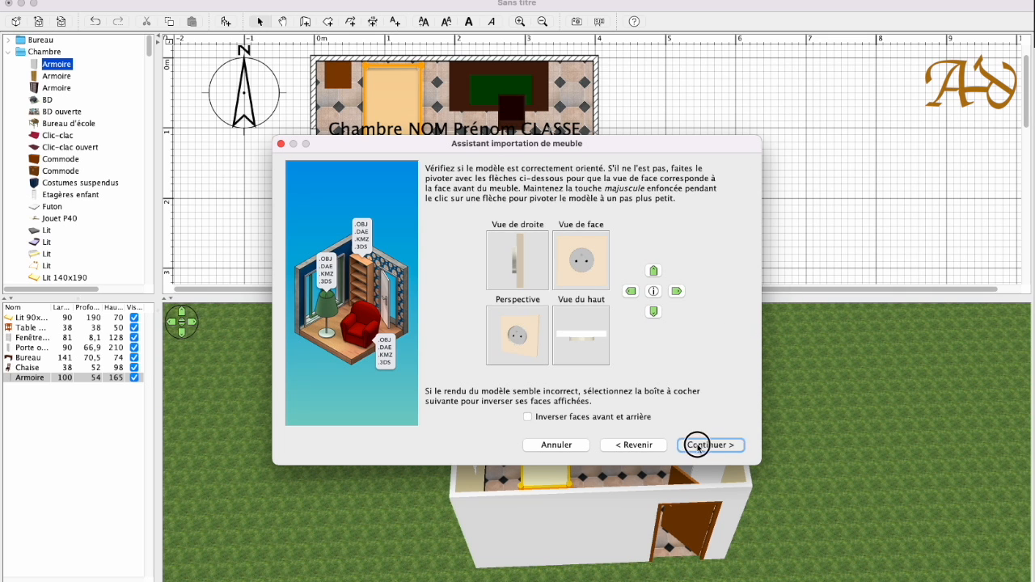
{"action": "left_click", "coordinate": [697, 444]}
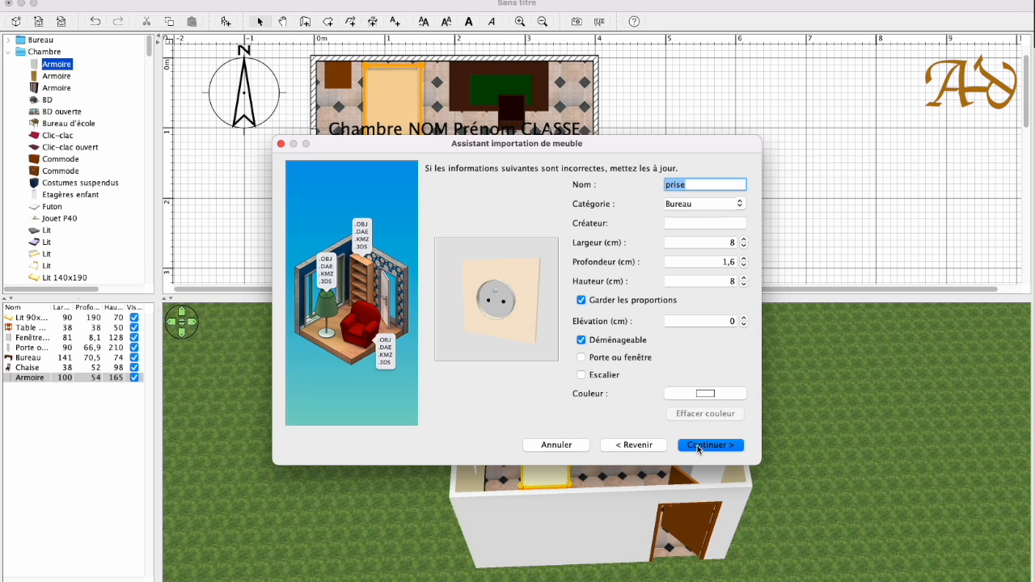
{"action": "left_click", "coordinate": [696, 444]}
{"action": "left_click", "coordinate": [697, 444]}
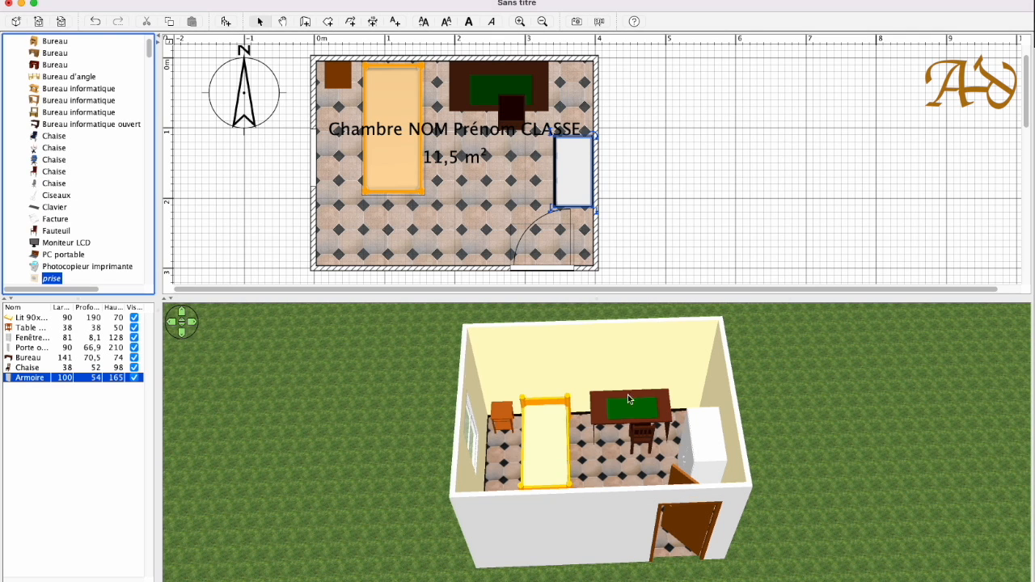
Place the imported socket on the north wall between the bed and the desk
{"action": "left_click_drag", "start_coordinate": [43, 281], "coordinate": [436, 62]}
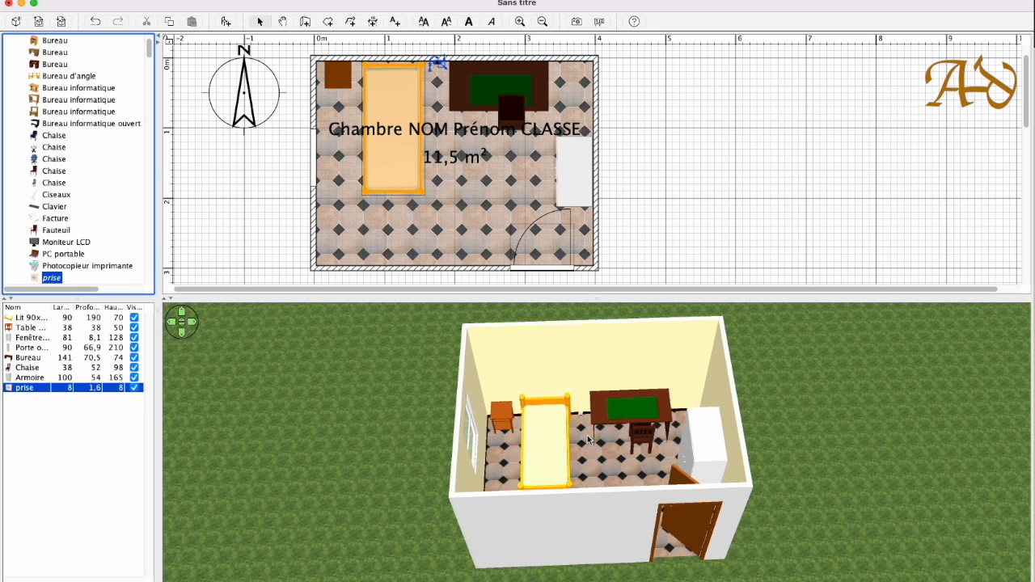
{"action": "scroll", "coordinate": [566, 433], "scroll_direction": "up", "scroll_amount": 10}
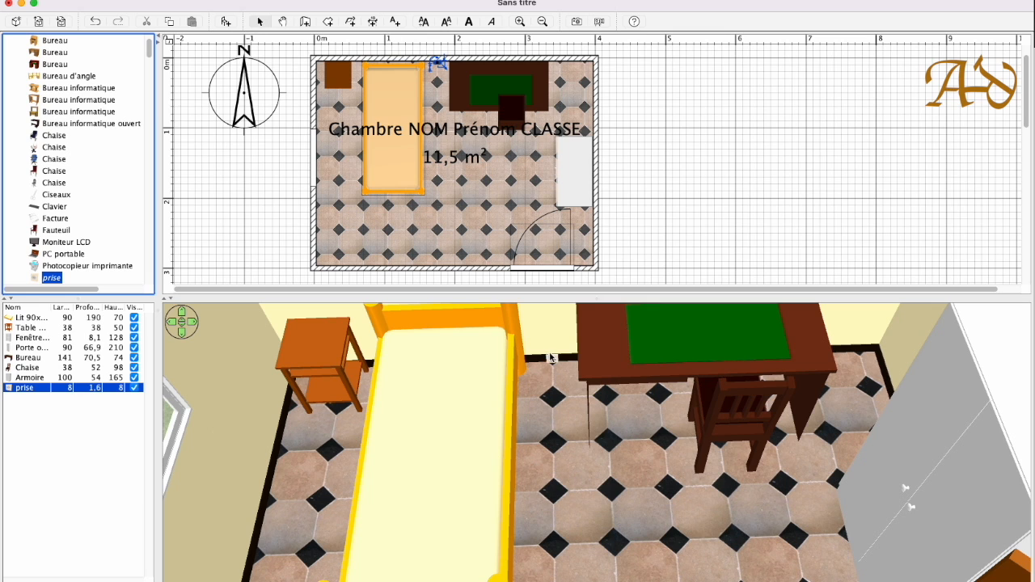
{"action": "scroll", "coordinate": [557, 360], "scroll_direction": "down", "scroll_amount": 5}
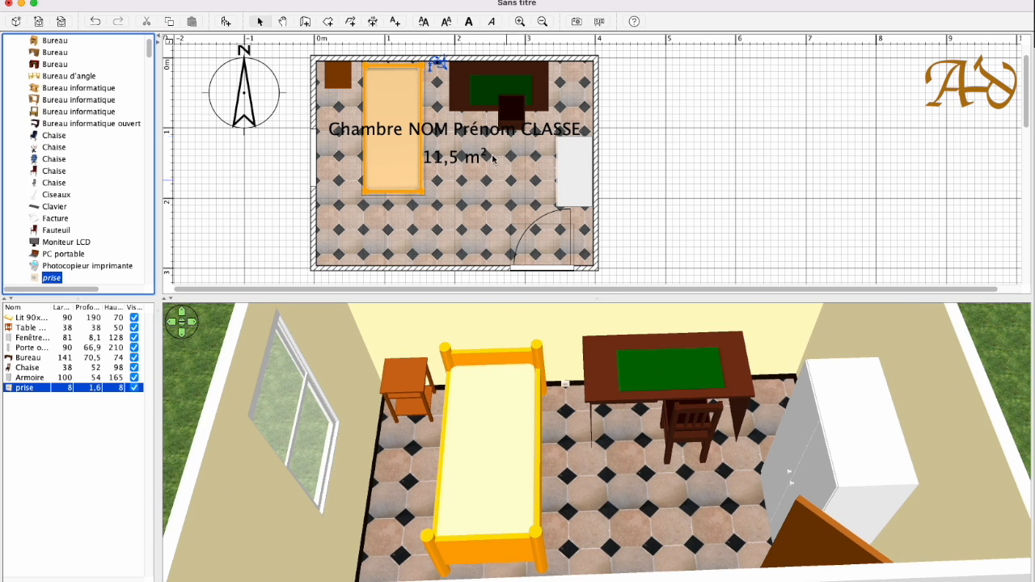
Set the wall socket's elevation to 30 cm and check its height on the wall in 3D
{"action": "double_click", "coordinate": [439, 63]}
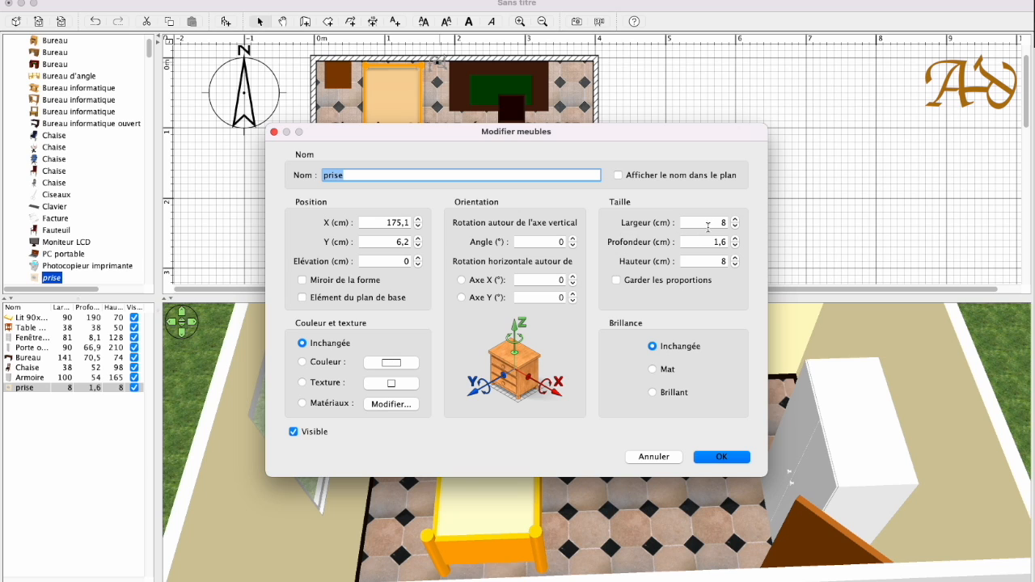
{"action": "left_click", "coordinate": [388, 262]}
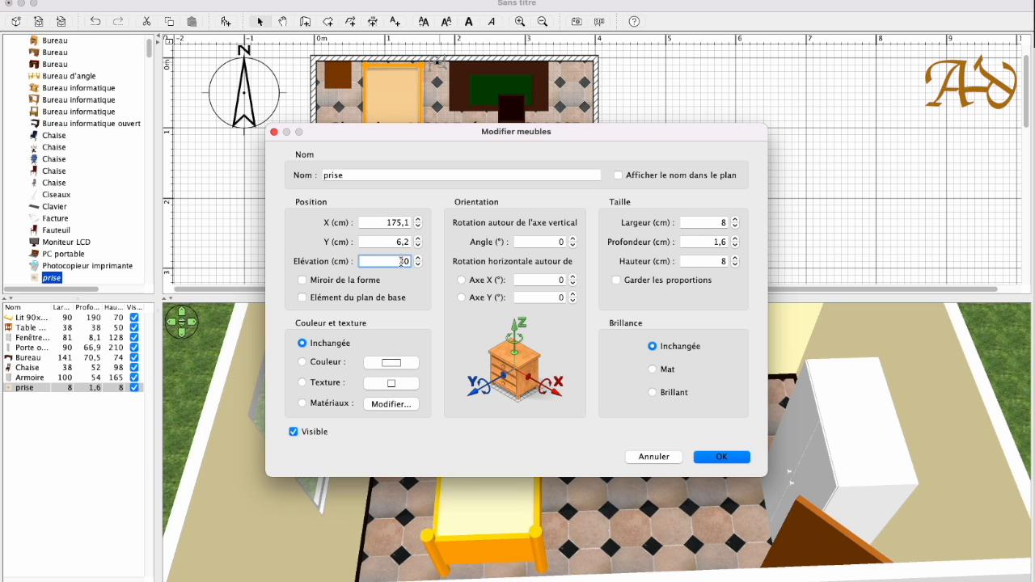
{"action": "left_click", "coordinate": [714, 457]}
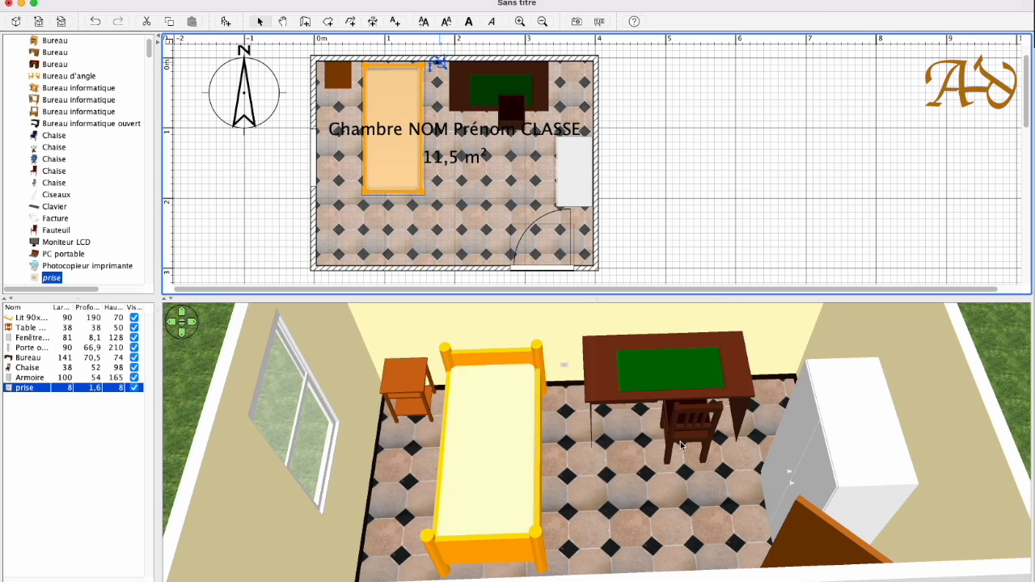
{"action": "scroll", "coordinate": [566, 384], "scroll_direction": "up", "scroll_amount": 5}
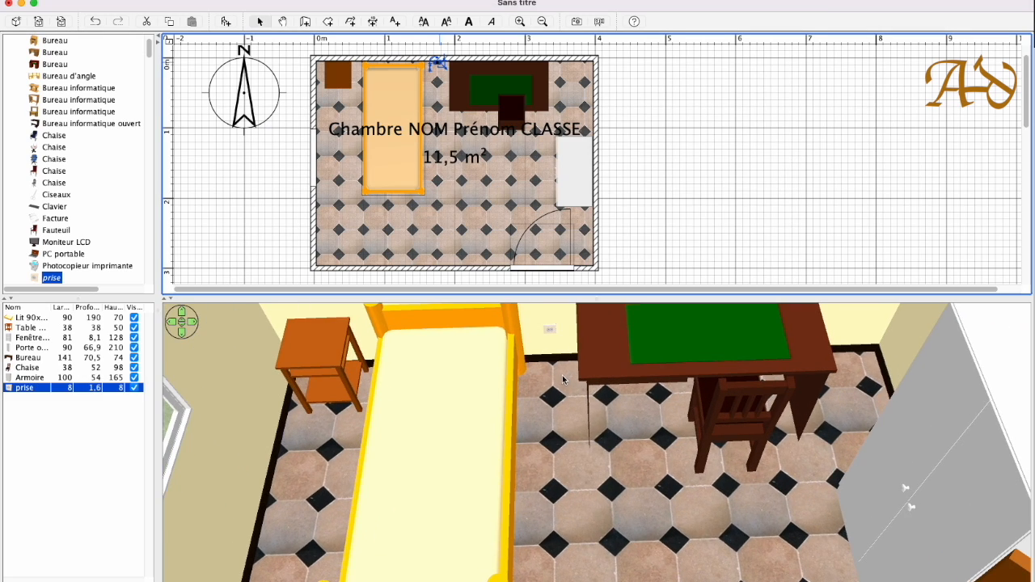
{"action": "scroll", "coordinate": [564, 379], "scroll_direction": "down", "scroll_amount": 6}
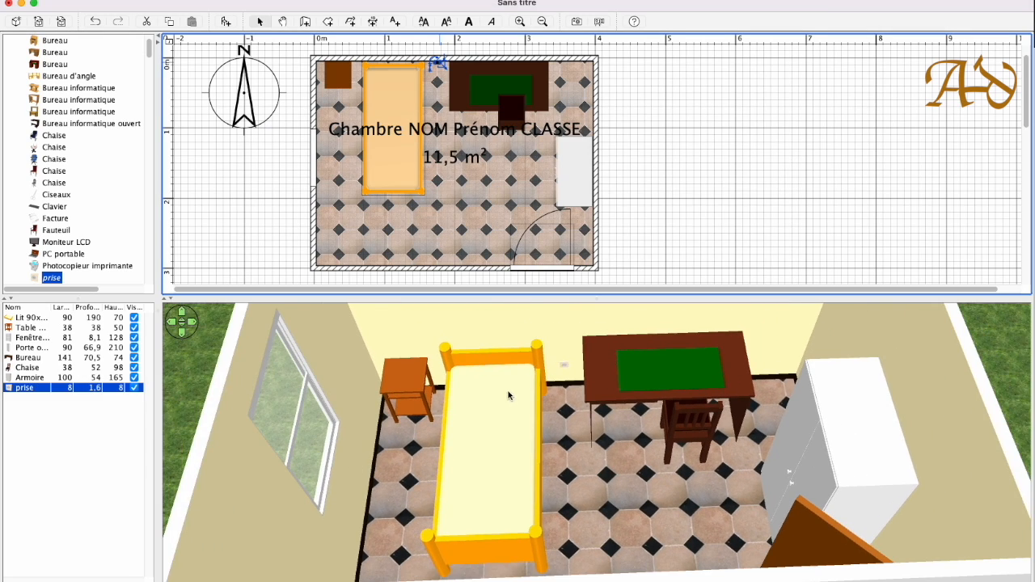
Start another furniture import for the next electrical fitting
{"action": "left_click_drag", "start_coordinate": [474, 423], "coordinate": [677, 346]}
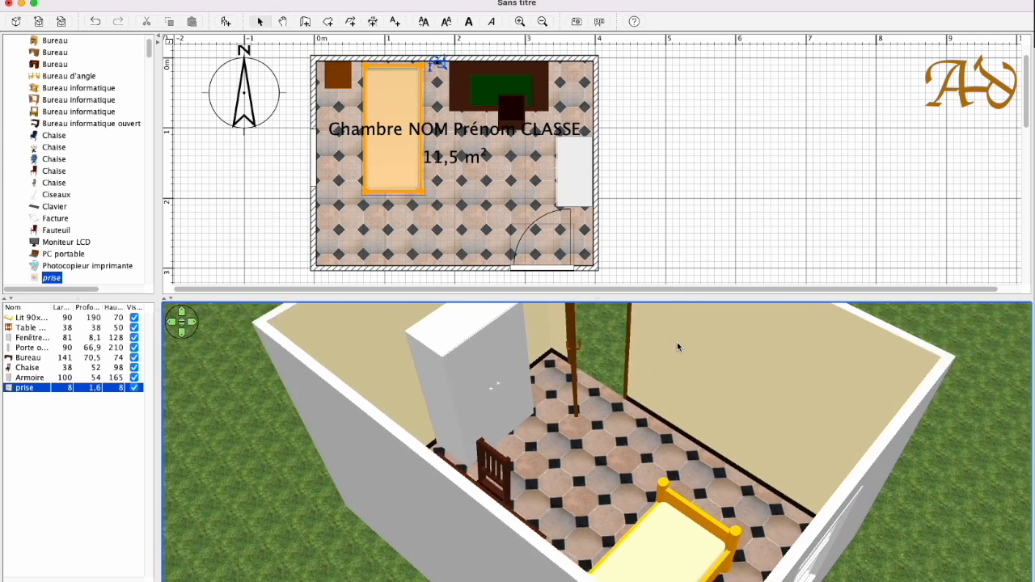
{"action": "scroll", "coordinate": [677, 346], "scroll_direction": "down", "scroll_amount": 3}
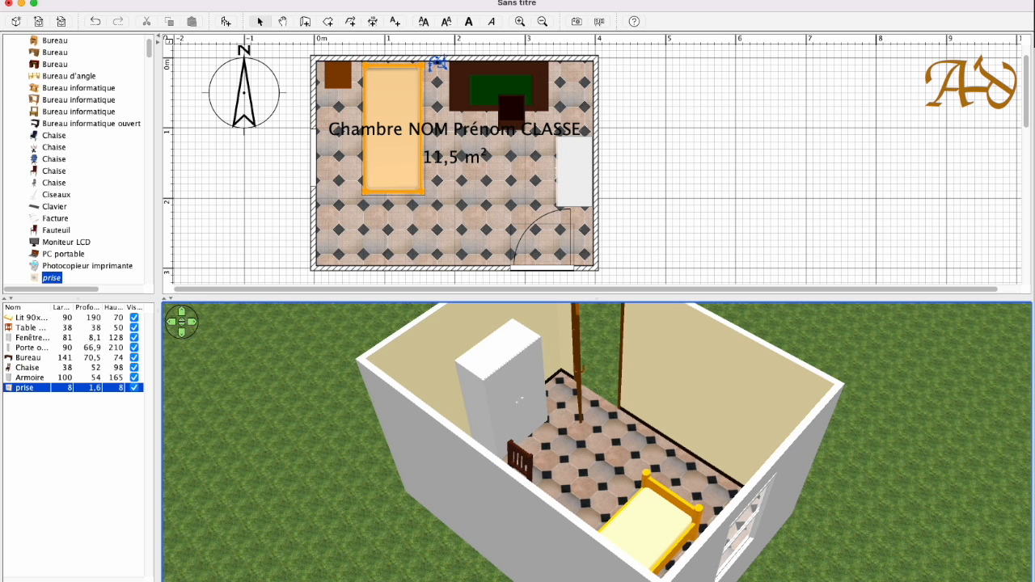
{"action": "left_click", "coordinate": [149, 0]}
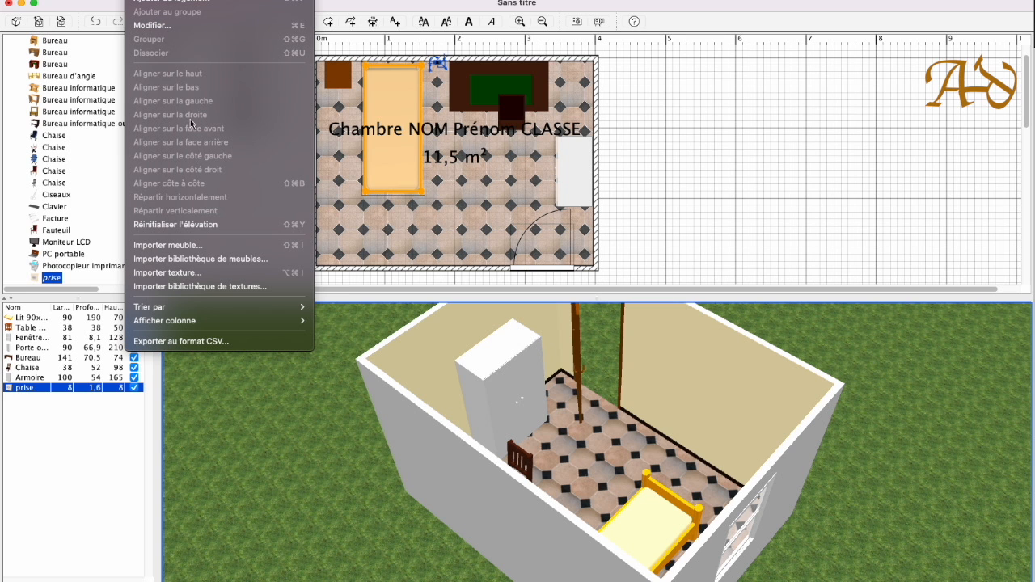
{"action": "left_click", "coordinate": [202, 246]}
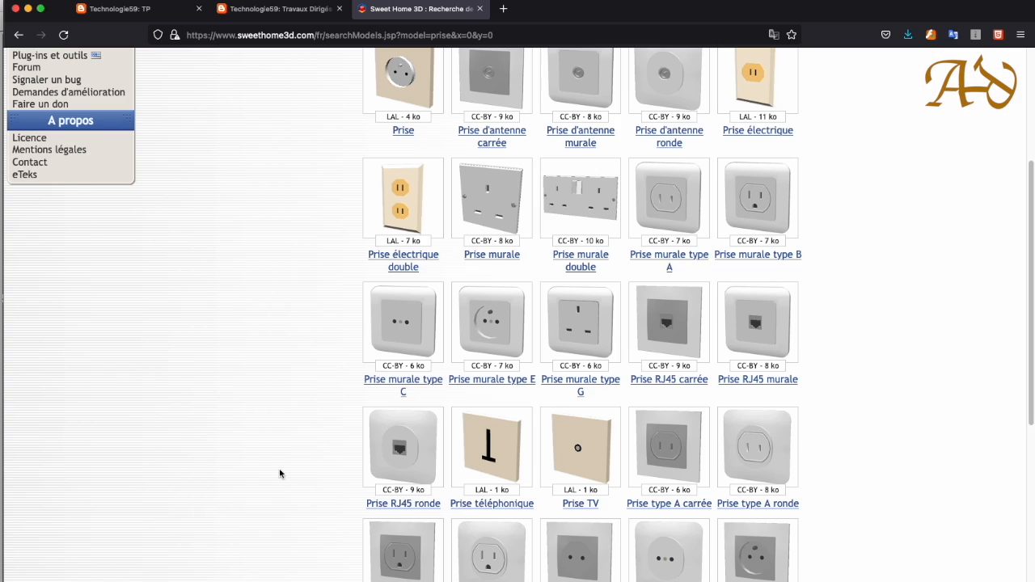
In Firefox, replace the model search with "interrupteur" and download the square beige Interrupteur model with the LAL licence
{"action": "scroll", "coordinate": [354, 331], "scroll_direction": "up", "scroll_amount": 5}
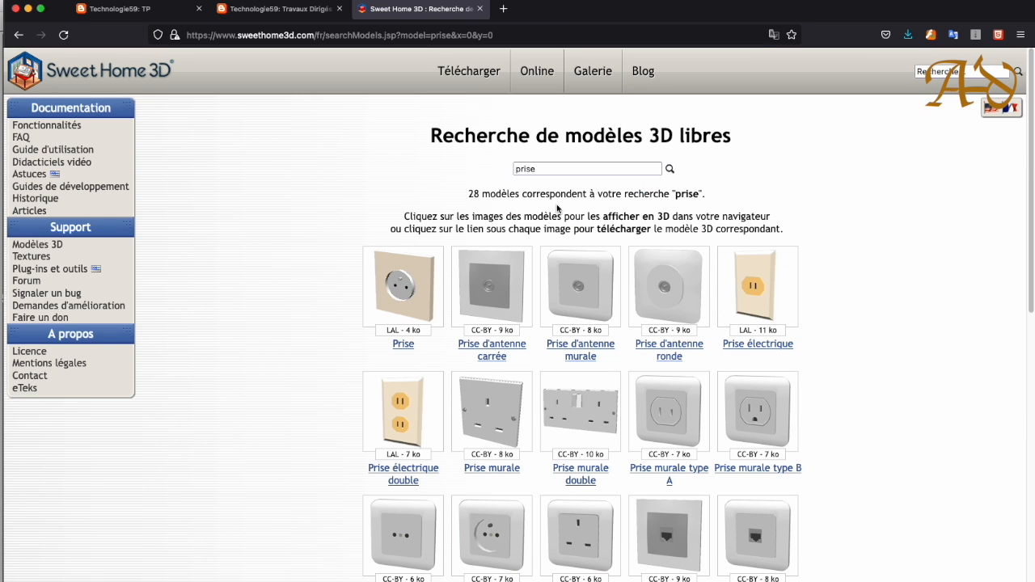
{"action": "double_click", "coordinate": [548, 168]}
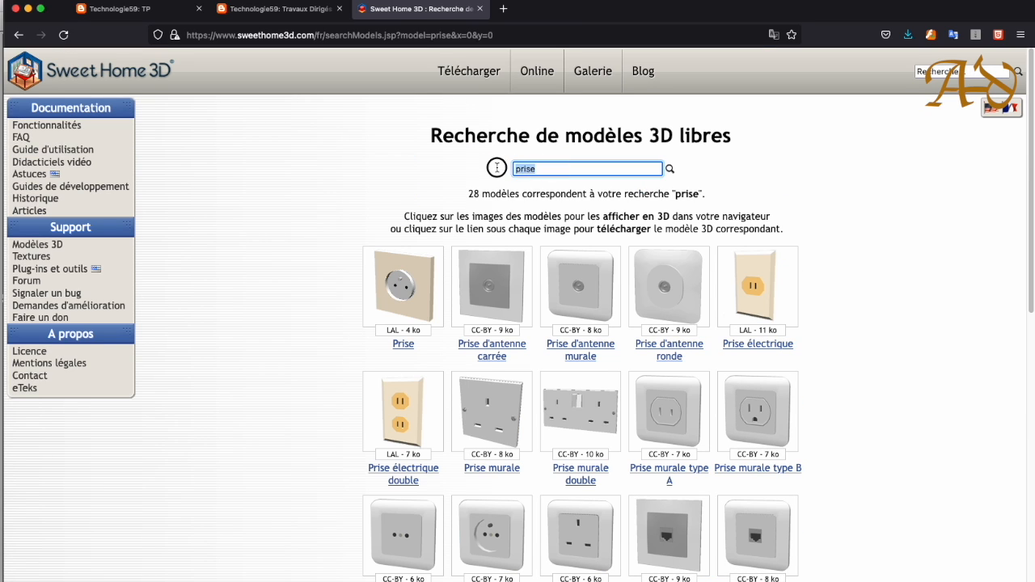
{"action": "key", "text": "BackSpace"}
{"action": "key", "text": "Return"}
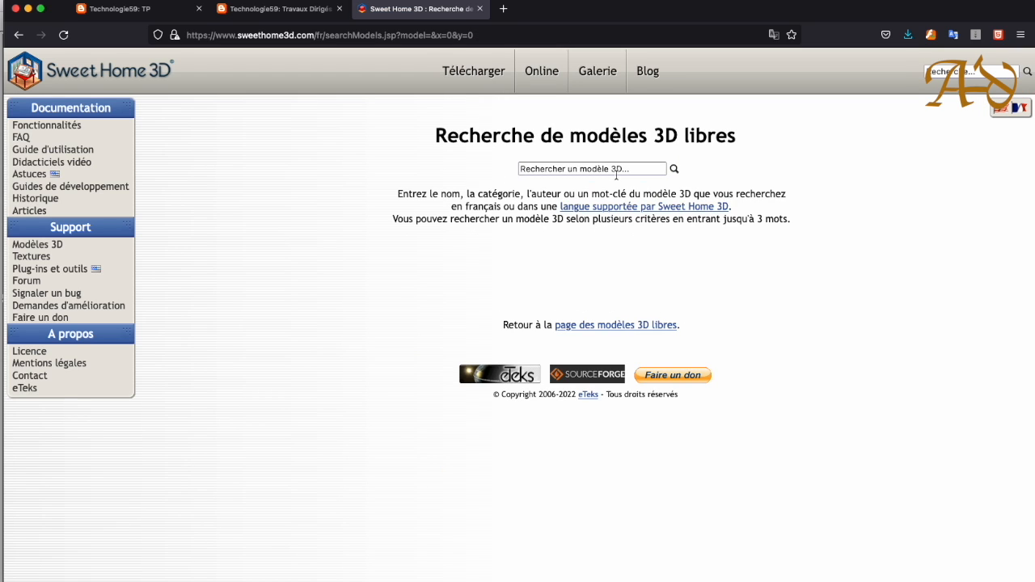
{"action": "left_click", "coordinate": [590, 164]}
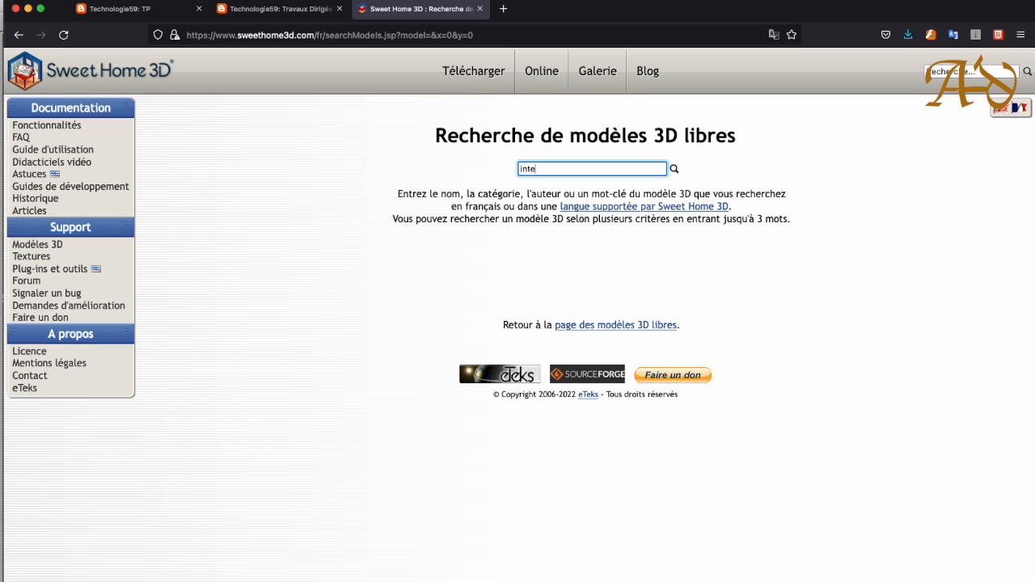
{"action": "type", "text": "interrupteur"}
{"action": "key", "text": "Return"}
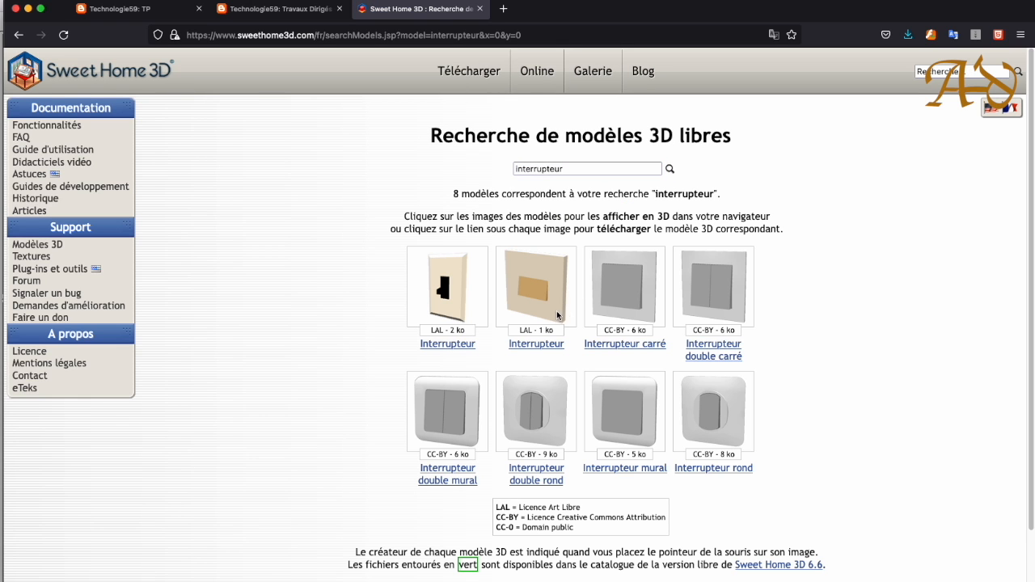
{"action": "left_click", "coordinate": [542, 344]}
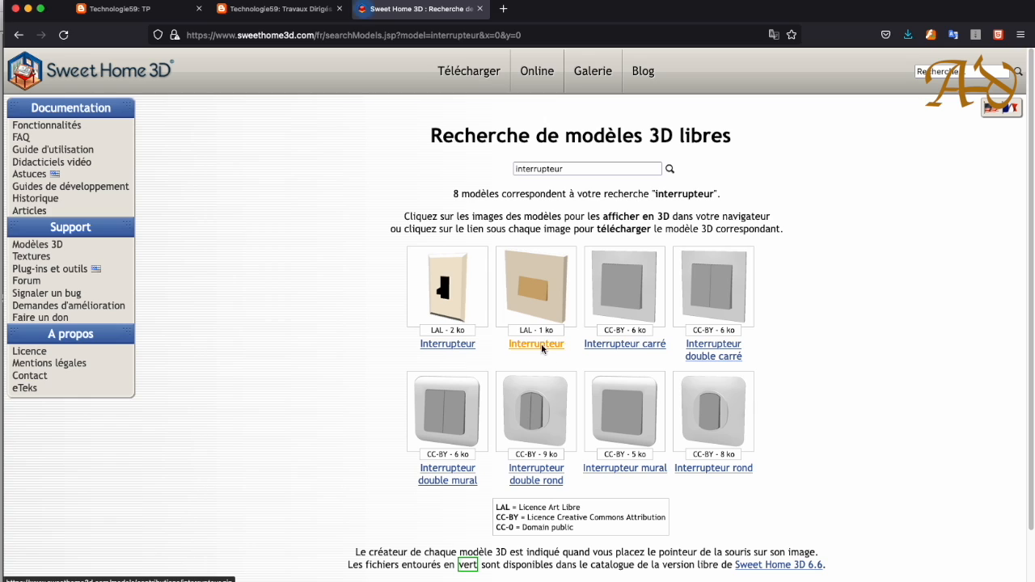
{"action": "left_click", "coordinate": [967, 396]}
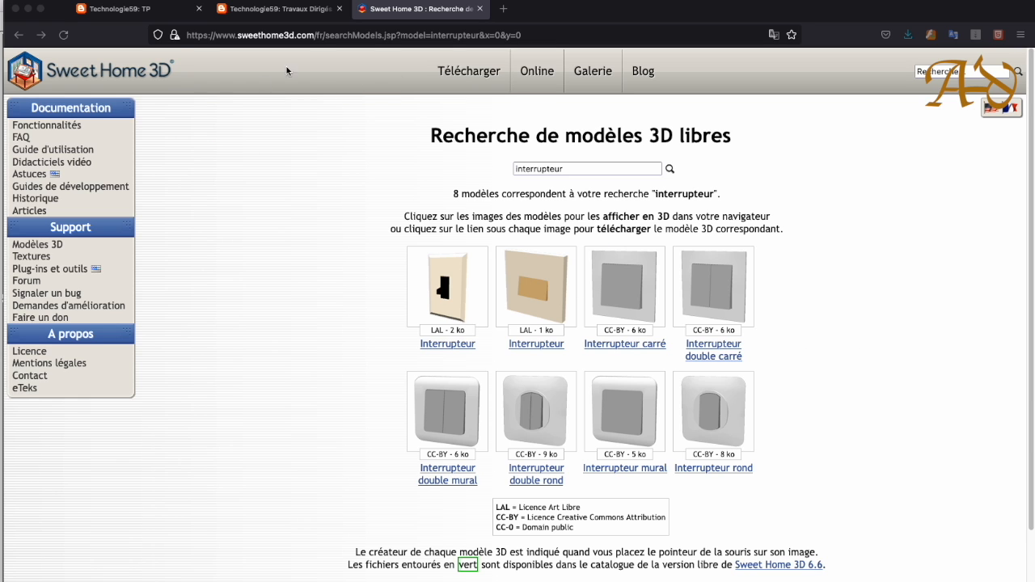
Back in Sweet Home 3D, import interrupteur.zip as the furniture model, keeping its default orientation, name and dimensions
{"action": "key", "text": "super+Tab"}
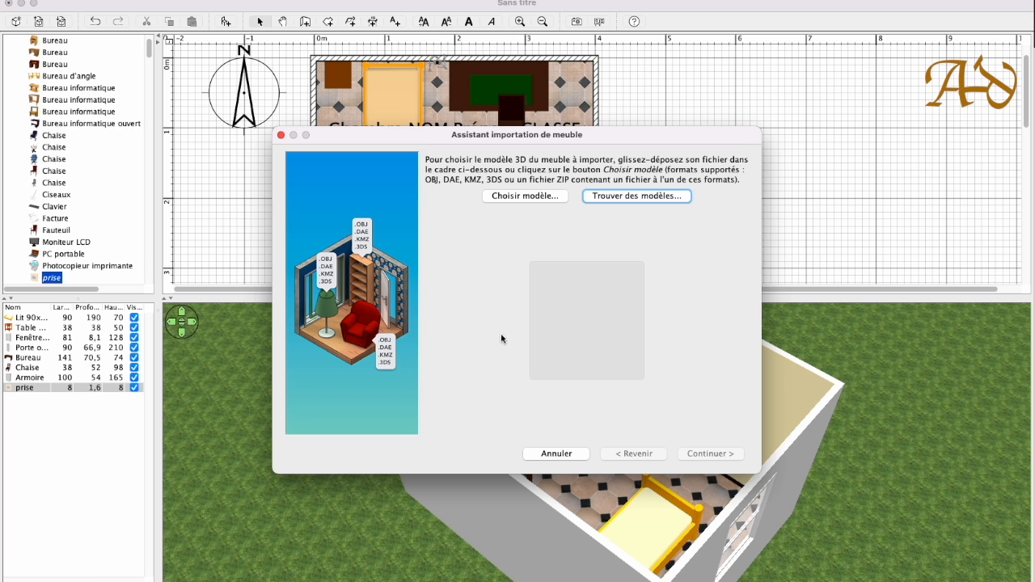
{"action": "left_click", "coordinate": [540, 199]}
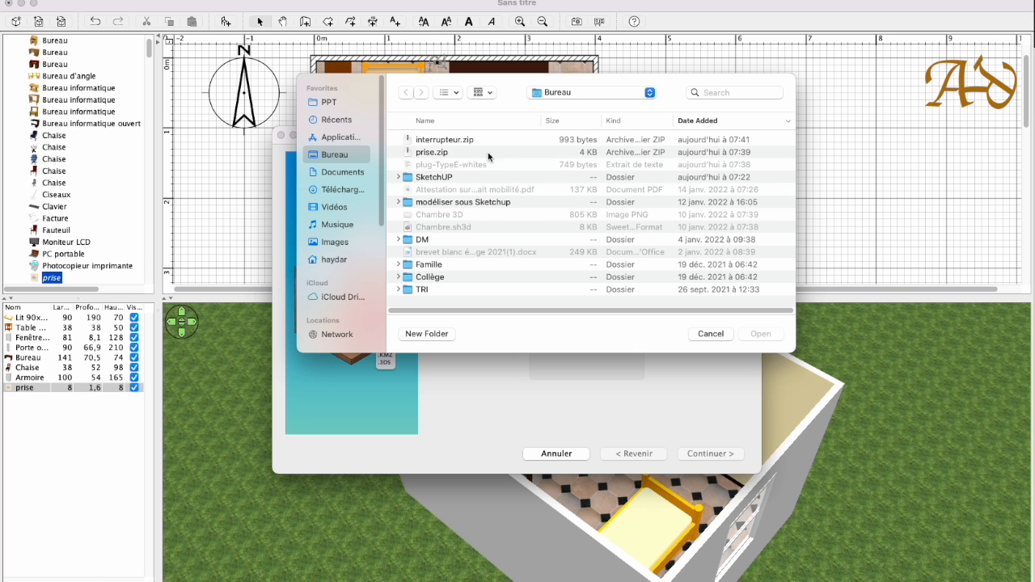
{"action": "double_click", "coordinate": [463, 140]}
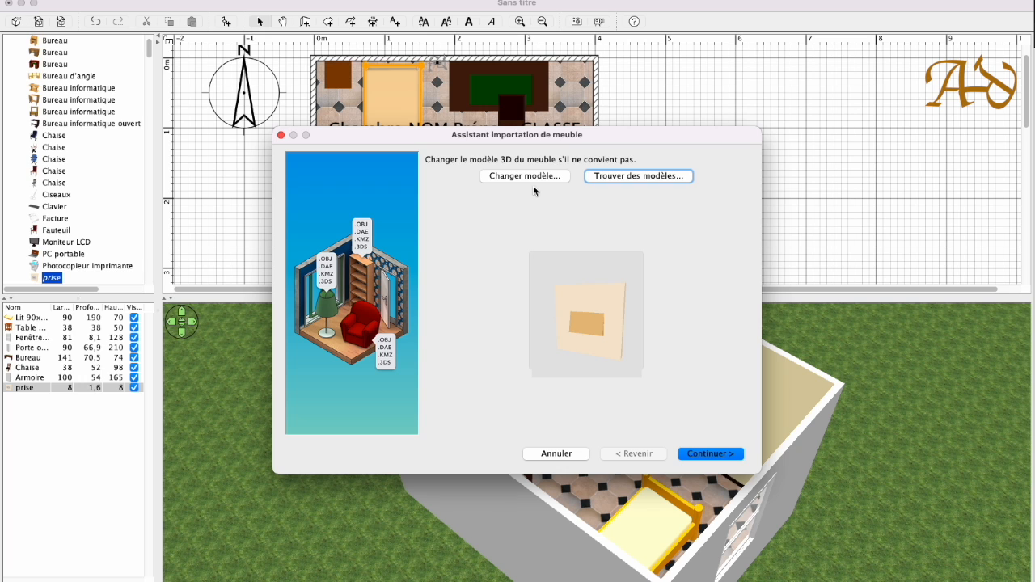
{"action": "left_click", "coordinate": [711, 455]}
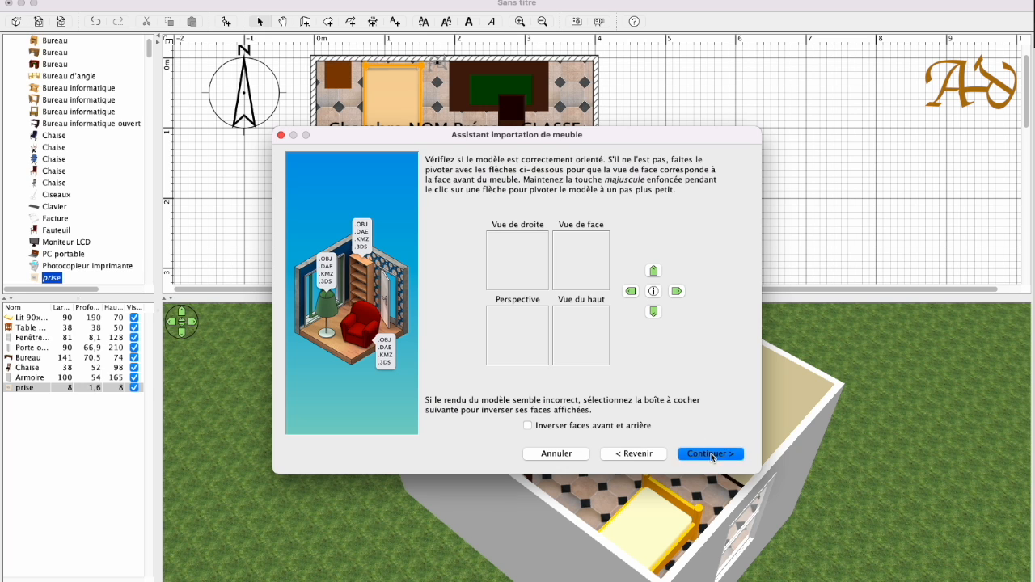
{"action": "left_click", "coordinate": [709, 456]}
{"action": "left_click", "coordinate": [710, 455]}
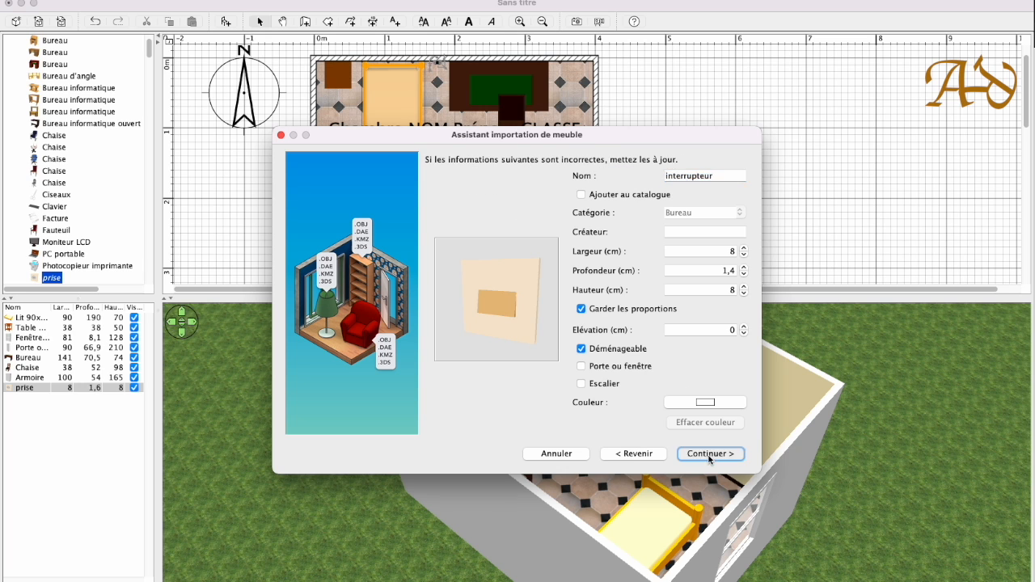
{"action": "left_click", "coordinate": [716, 454]}
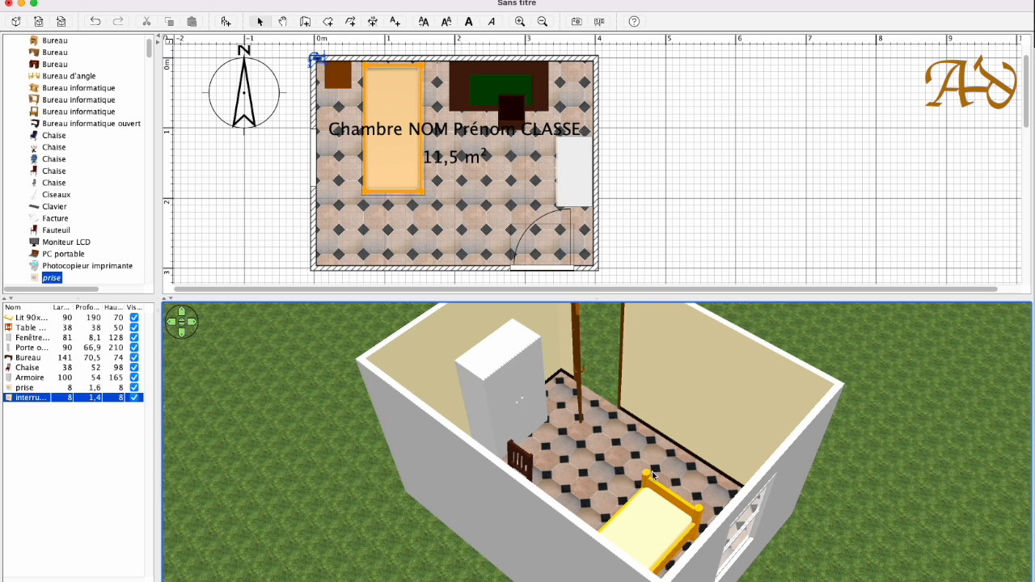
Place the imported light switch against the inner face of the south wall, just west of the door, and inspect it in 3D
{"action": "left_click_drag", "start_coordinate": [684, 478], "coordinate": [442, 521]}
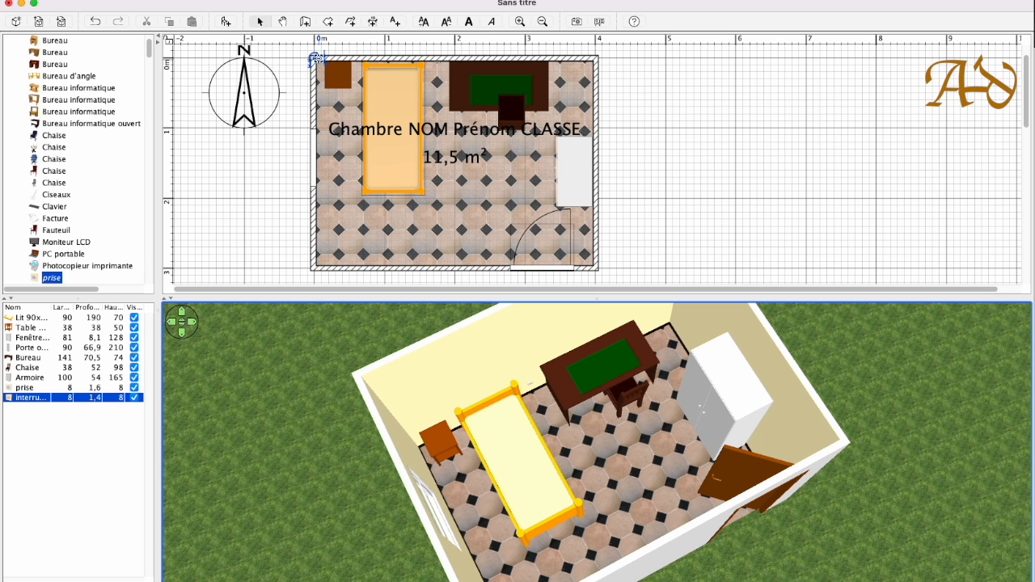
{"action": "left_click", "coordinate": [519, 22]}
{"action": "left_click", "coordinate": [519, 22]}
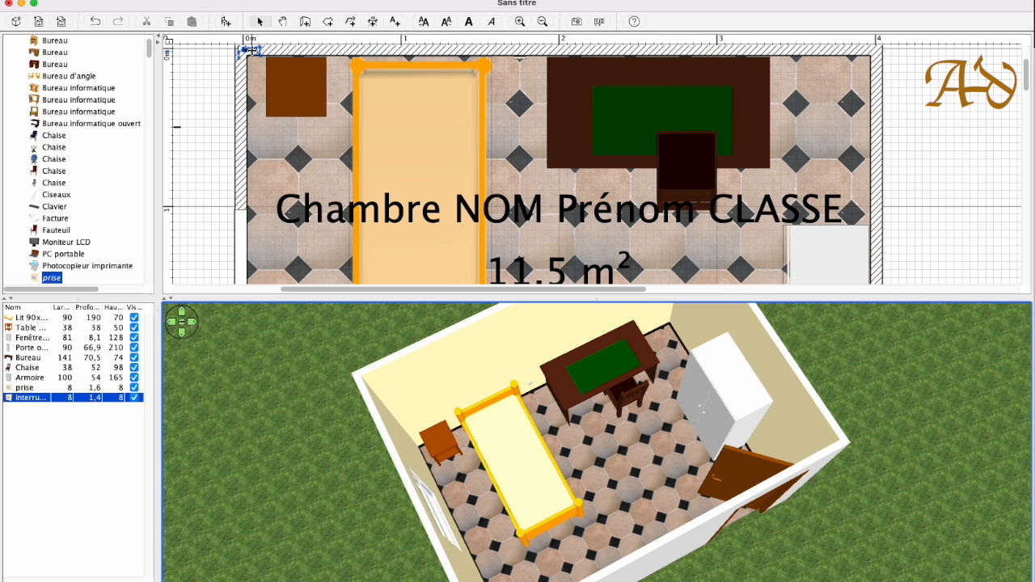
{"action": "left_click_drag", "start_coordinate": [252, 50], "coordinate": [638, 123]}
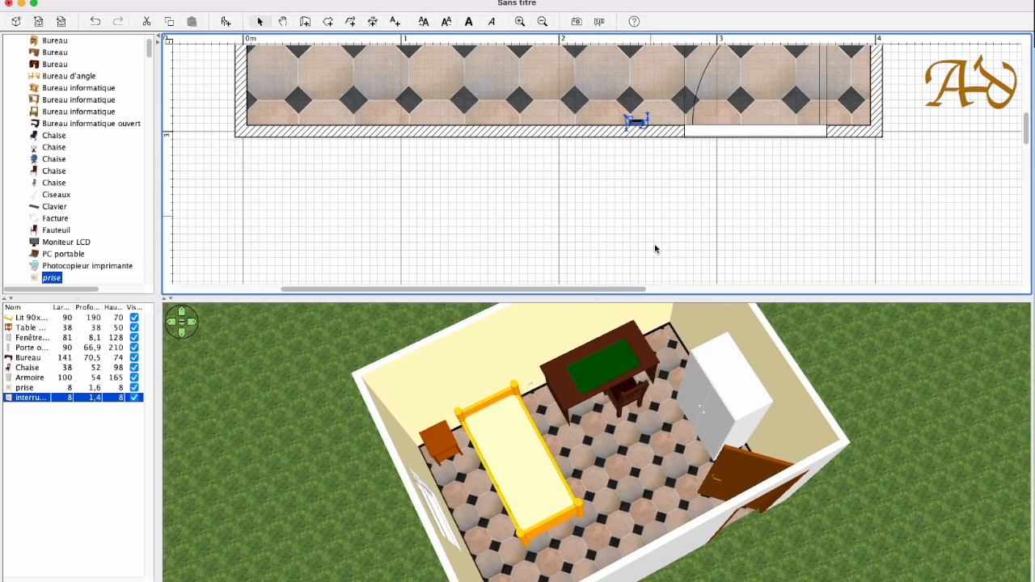
{"action": "left_click", "coordinate": [616, 494]}
{"action": "left_click_drag", "start_coordinate": [616, 494], "coordinate": [918, 433]}
{"action": "scroll", "coordinate": [570, 437], "scroll_direction": "up", "scroll_amount": 5}
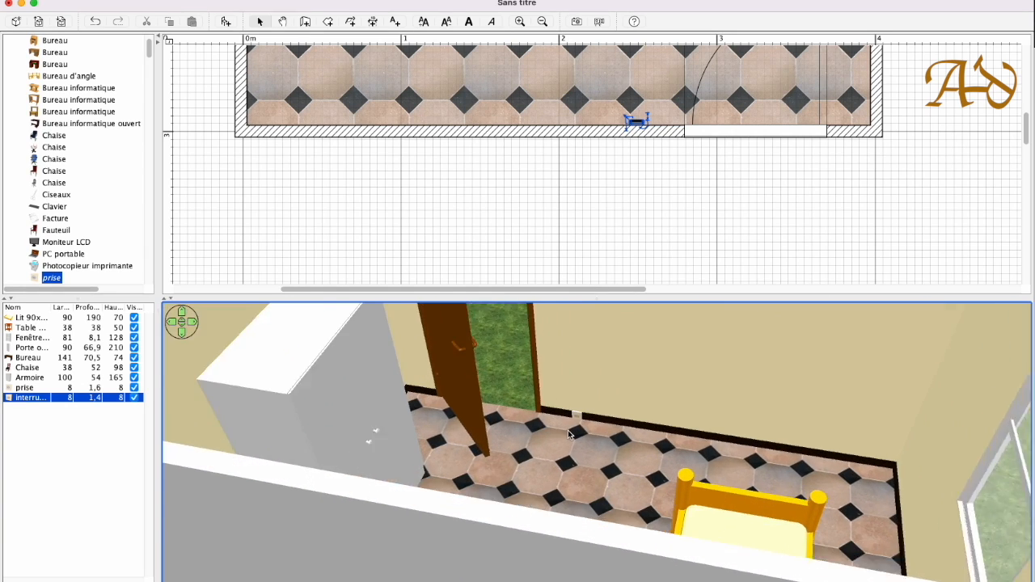
{"action": "scroll", "coordinate": [564, 416], "scroll_direction": "down", "scroll_amount": 3}
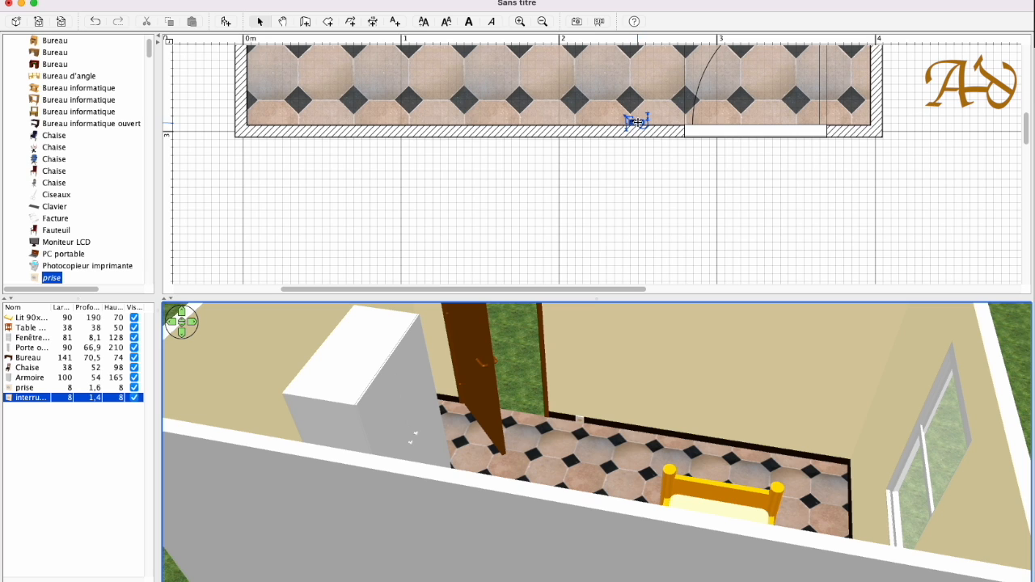
Raise the light switch's elevation so it sits high on the wall beside the door, and review the room in 3D
{"action": "double_click", "coordinate": [636, 122]}
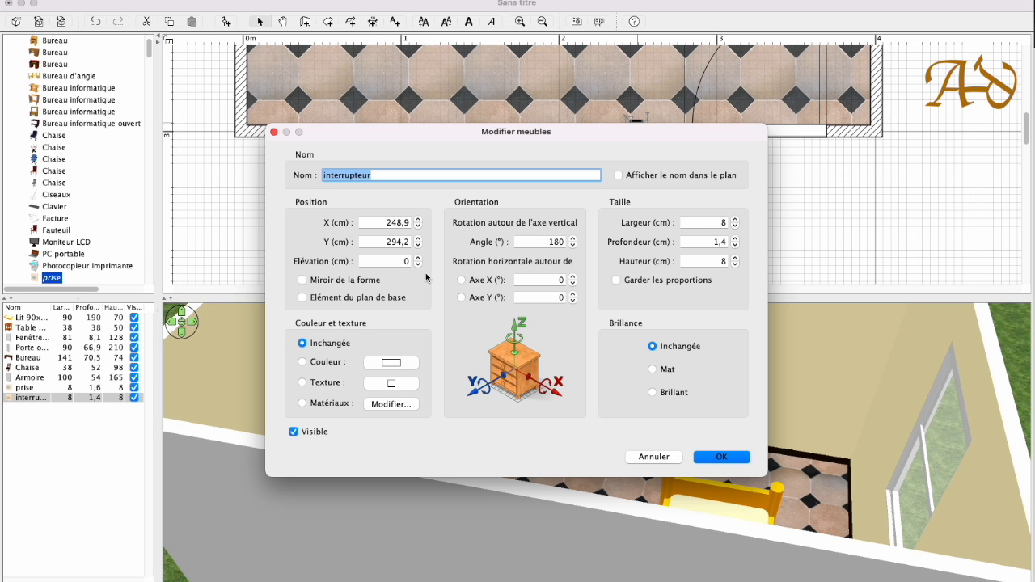
{"action": "left_click", "coordinate": [398, 261]}
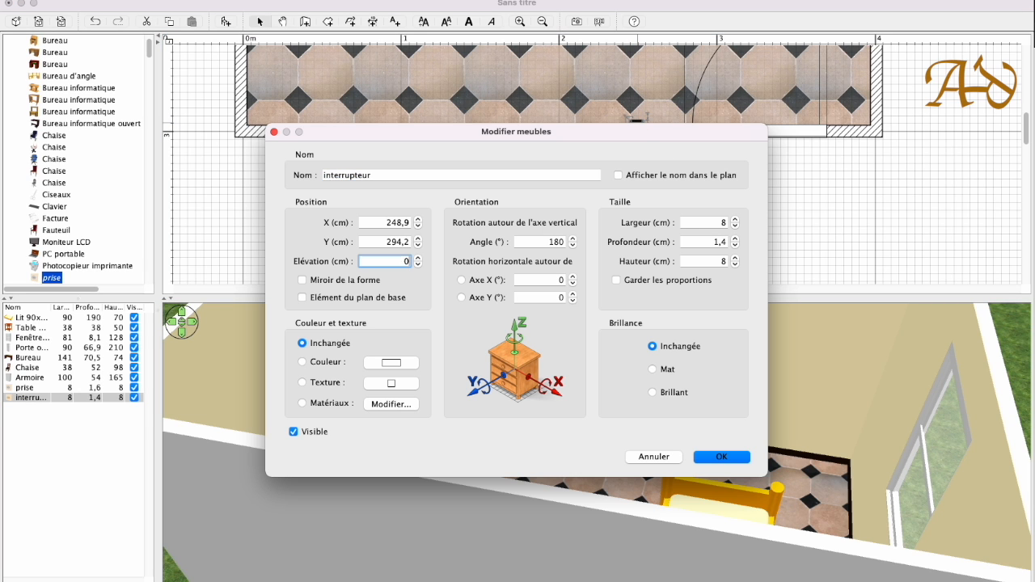
{"action": "left_click", "coordinate": [401, 261]}
{"action": "left_click", "coordinate": [722, 458]}
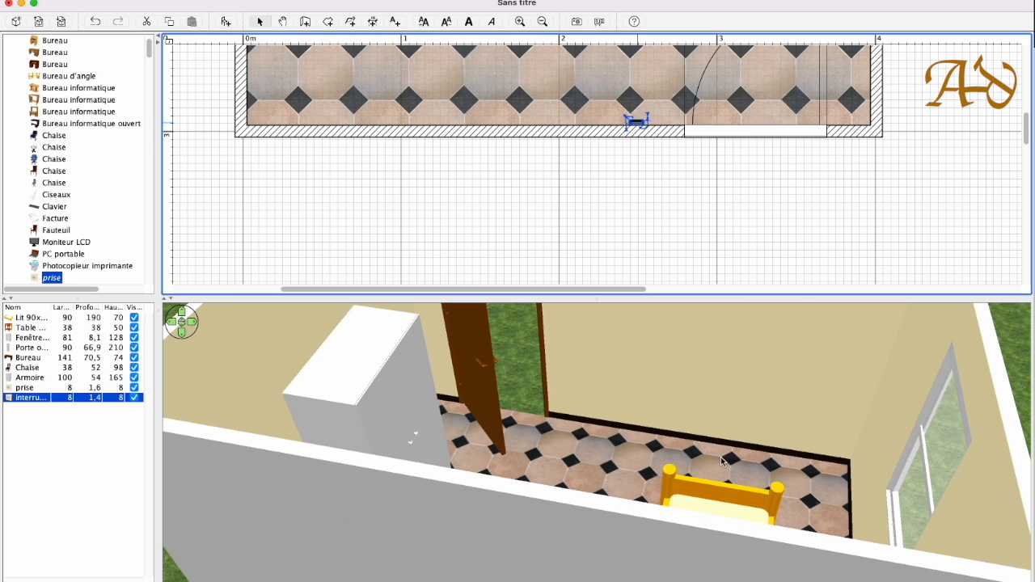
{"action": "scroll", "coordinate": [557, 370], "scroll_direction": "down", "scroll_amount": 5}
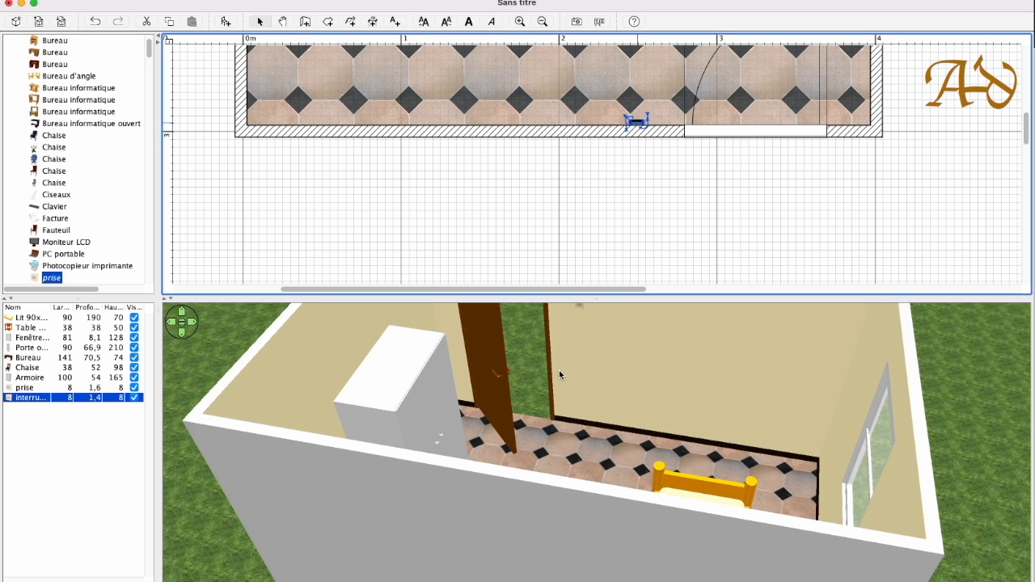
{"action": "left_click_drag", "start_coordinate": [570, 370], "coordinate": [213, 372]}
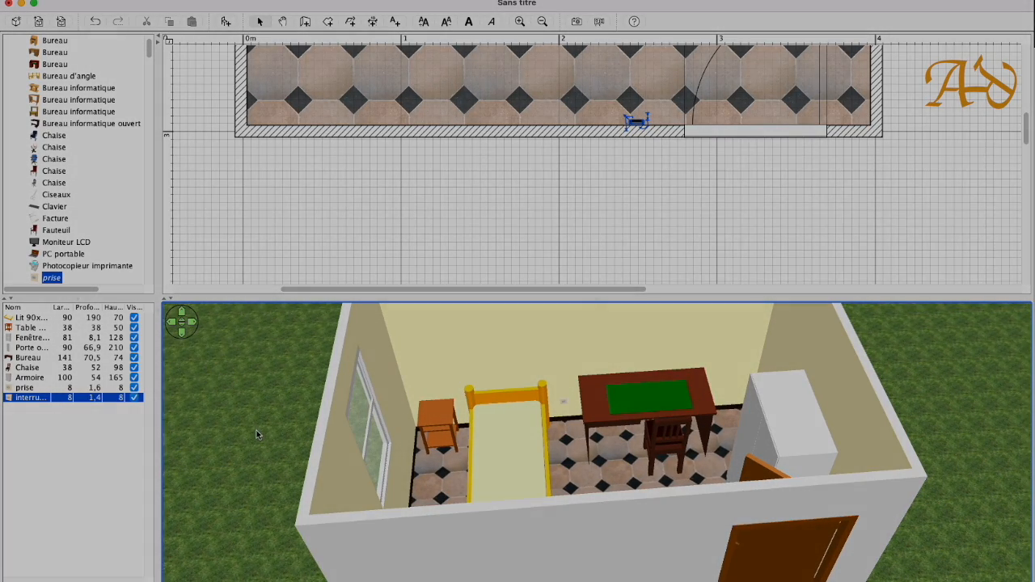